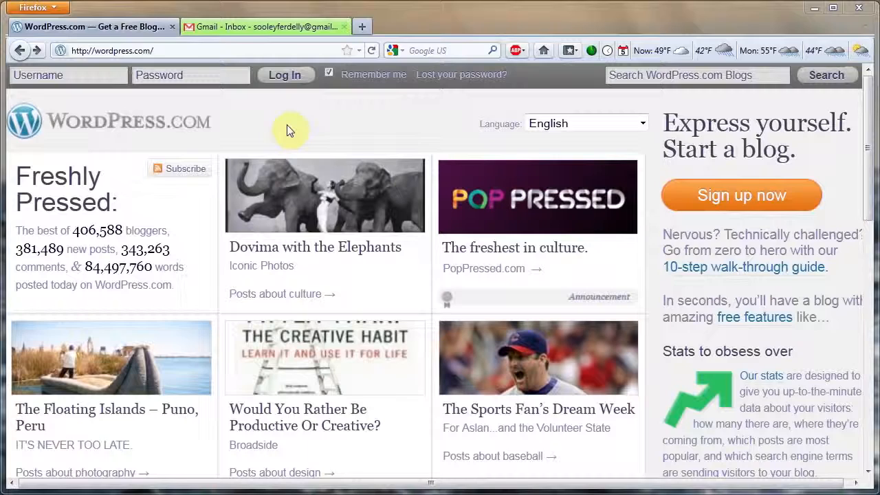
- Start a new blog sign-up with the free address tutorialyoutube.wordpress.com, declining the paid domain, and keep tutorialyoutube as the username
click(735, 201)
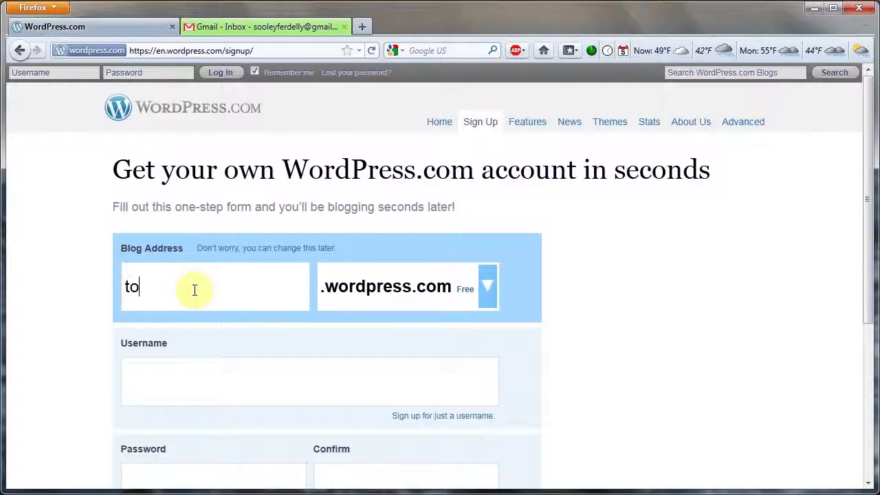
text(torialyoutube)
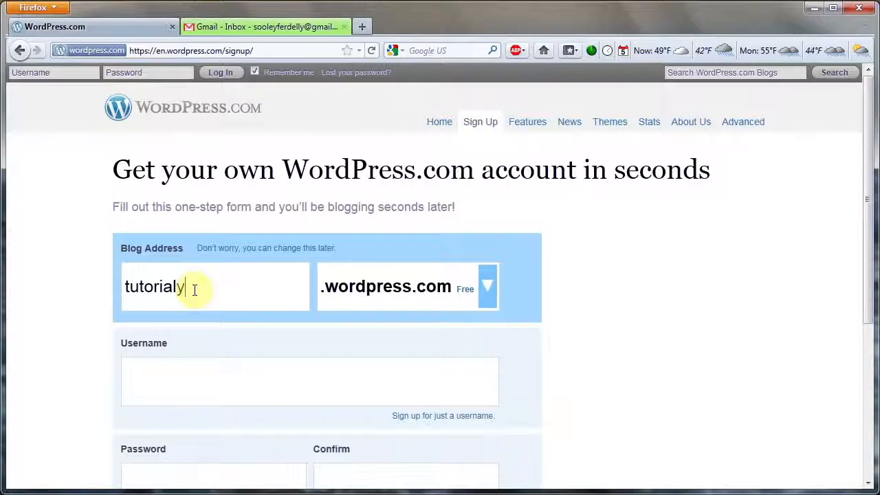
key(Tab)
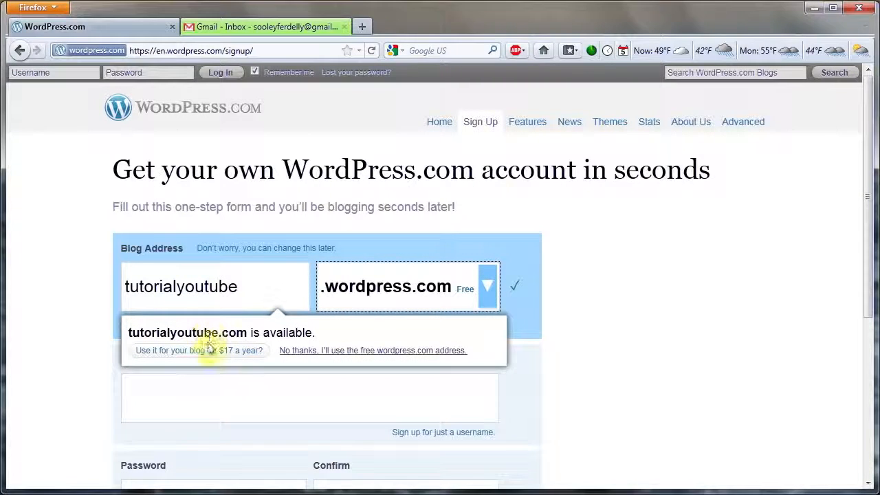
click(367, 352)
click(193, 406)
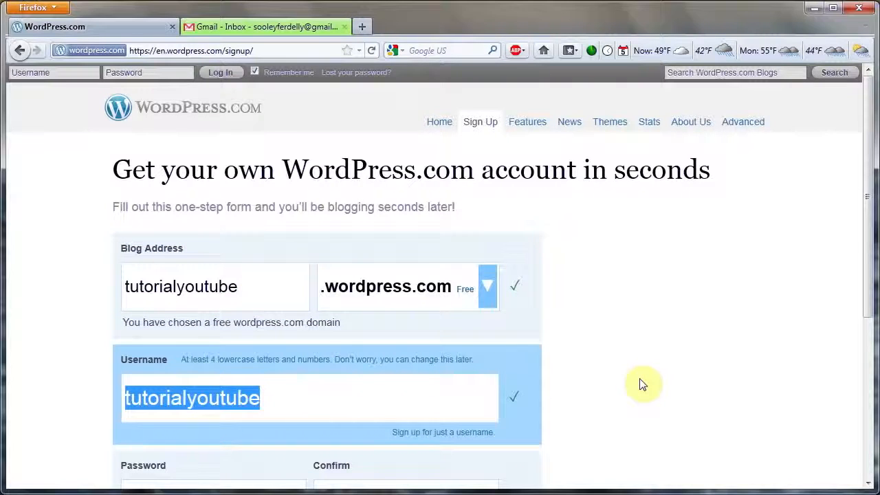
- Enter and confirm the account password, fill in the e-mail address, and submit the sign-up form
scroll(640, 385, down, 2)
click(240, 208)
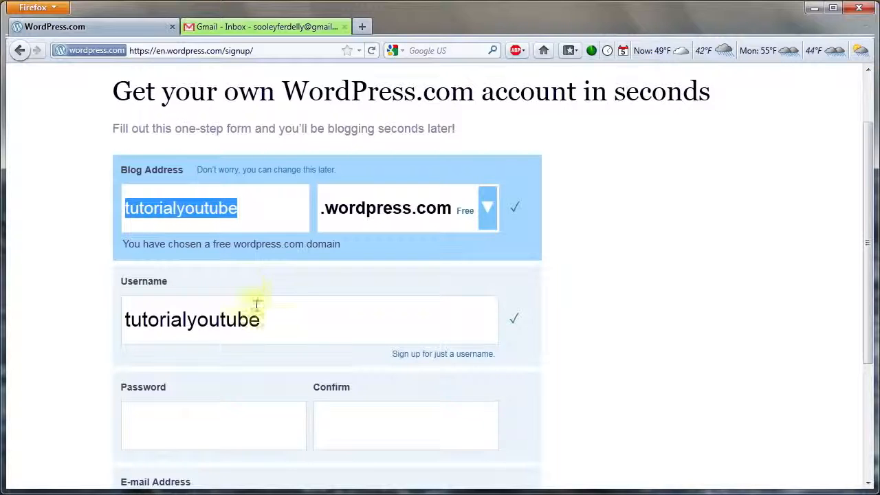
scroll(281, 328, down, 2)
click(168, 355)
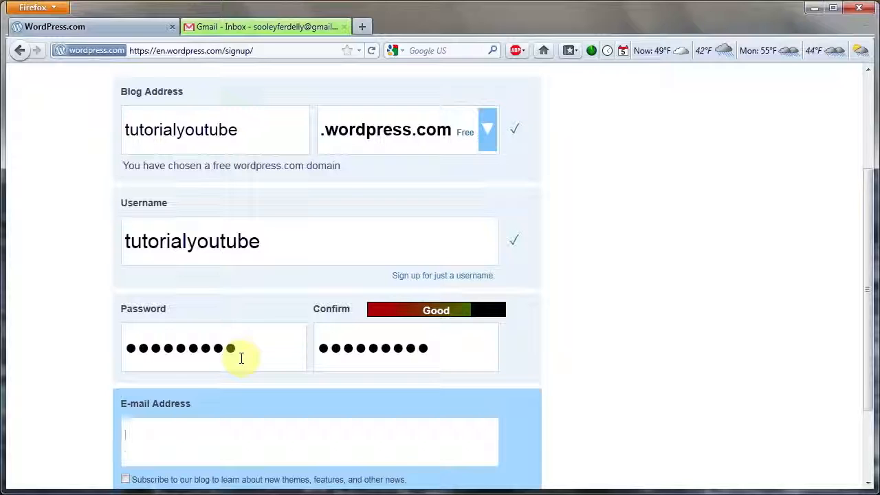
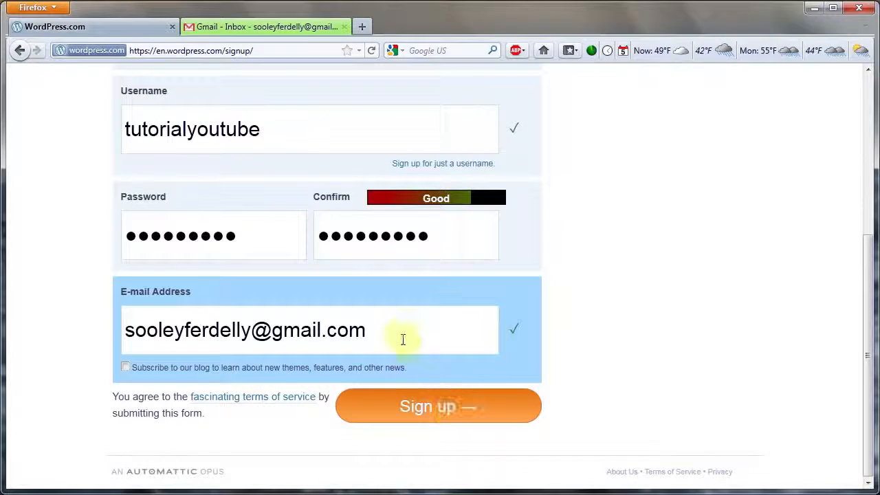
click(443, 412)
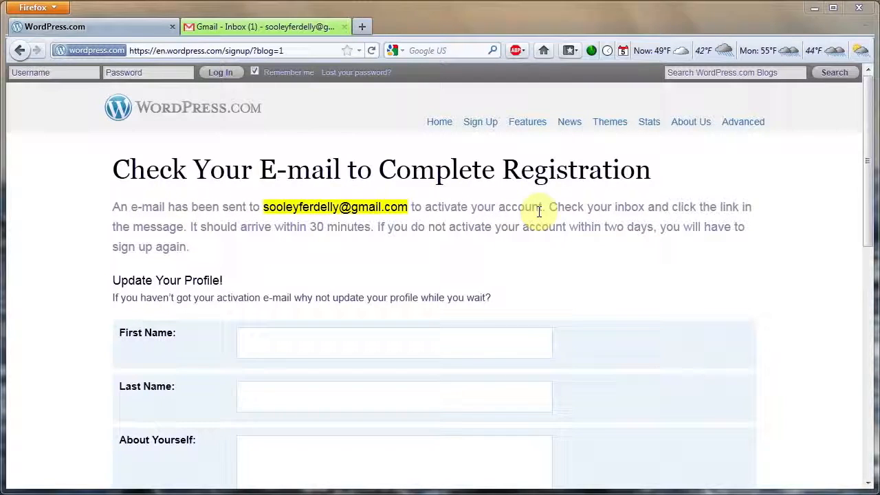
- Switch to the Gmail inbox, open the WordPress.com activation message, and follow its link to activate the blog
click(272, 29)
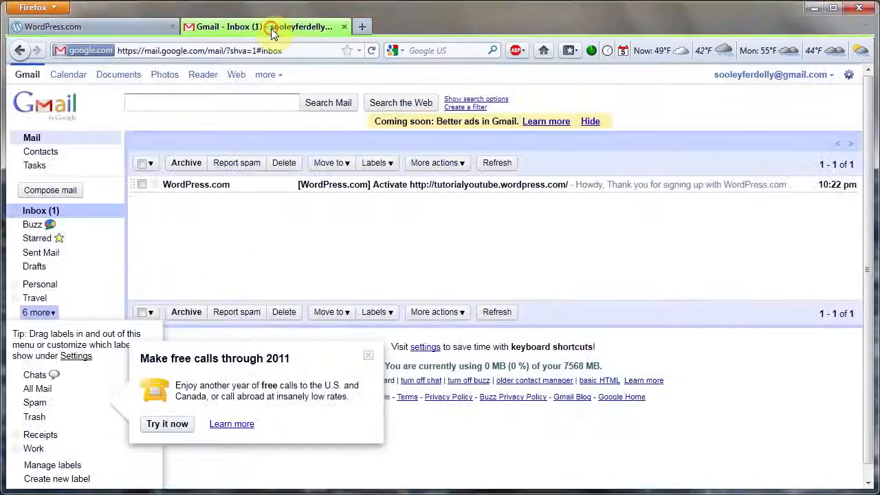
click(399, 184)
click(256, 310)
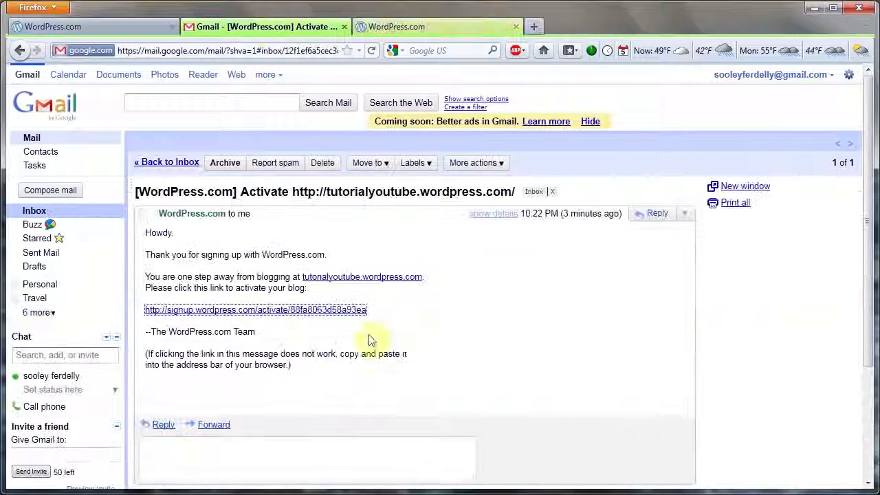
click(295, 335)
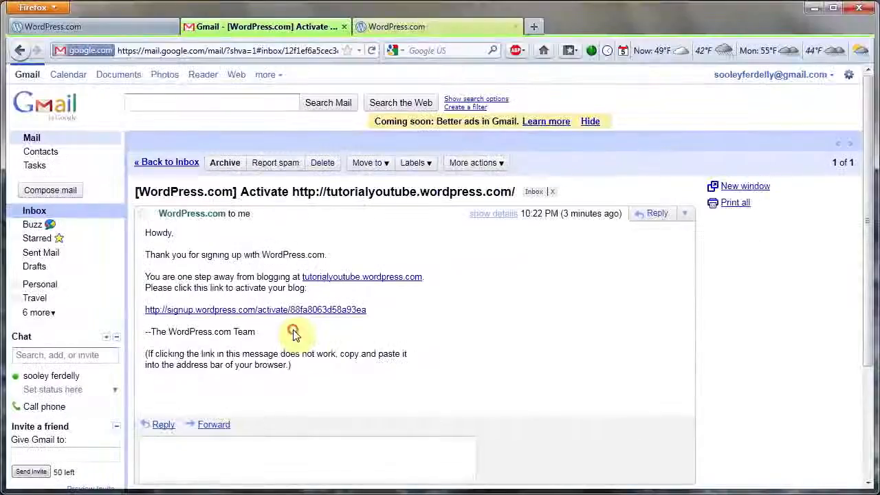
click(300, 293)
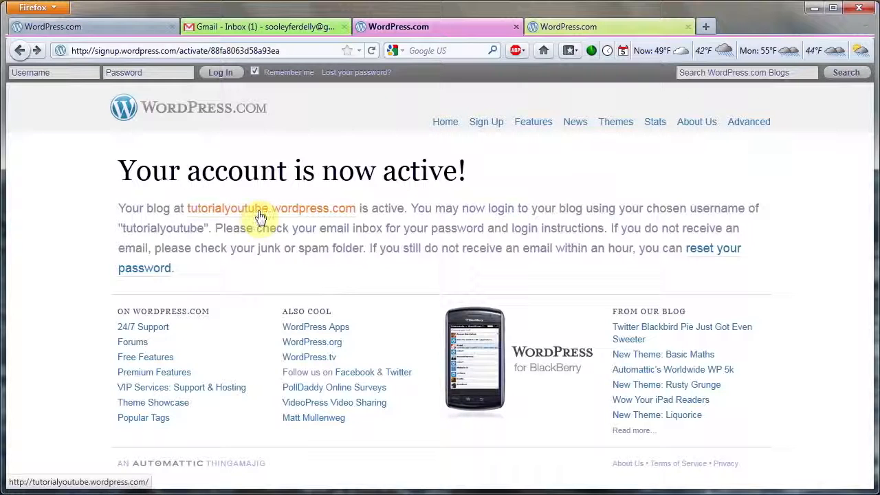
- Visit the activated blog tutorialyoutube.wordpress.com and look over its home page
click(260, 216)
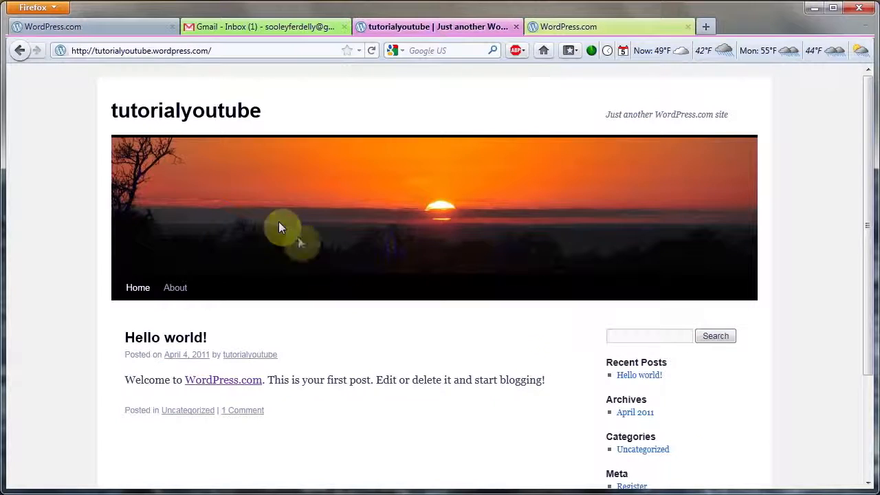
scroll(768, 431, down, 3)
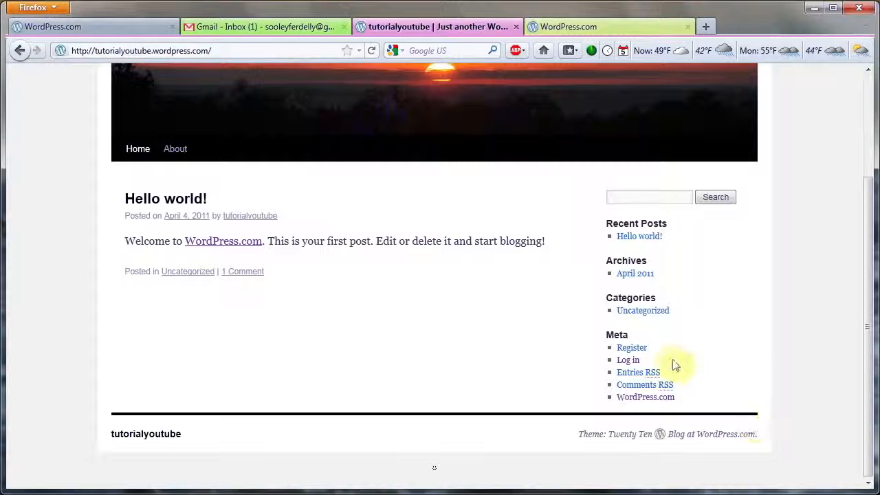
scroll(667, 362, up, 2)
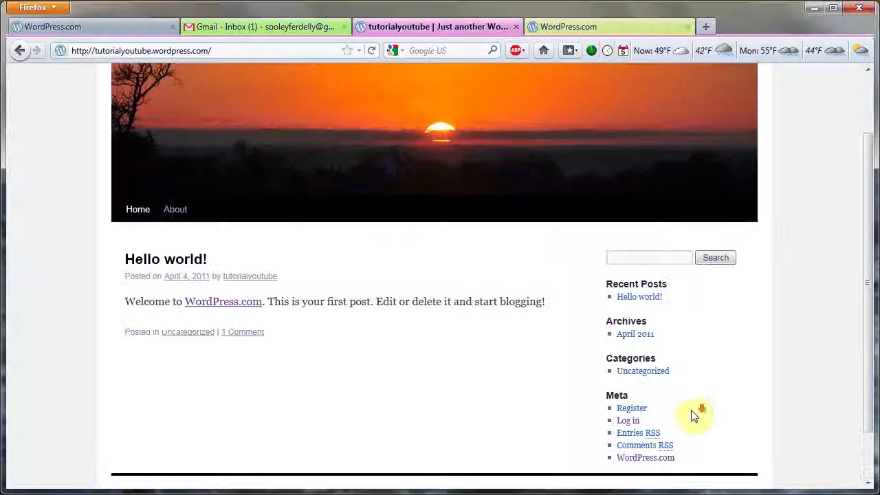
- Log in to the blog with the username tutorialyoutube and the account password
click(637, 421)
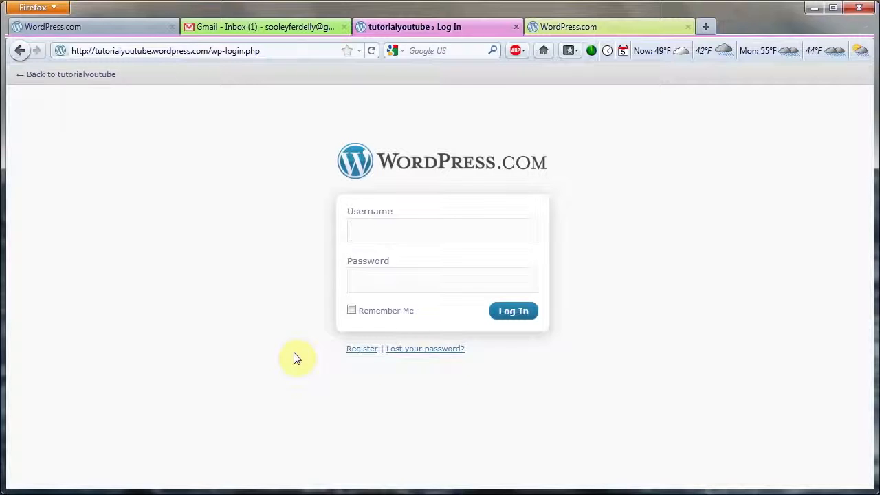
text(tutorialyoutube)
key(Down)
key(Tab)
text(•••••••••)
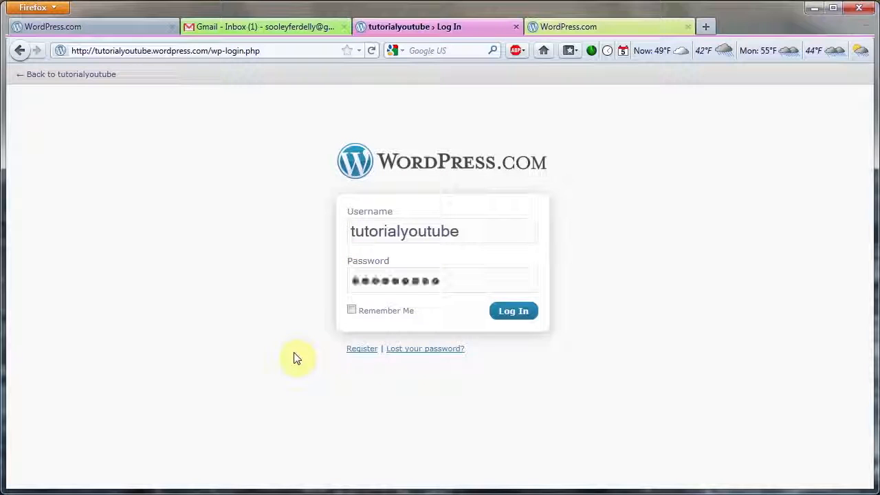
click(512, 313)
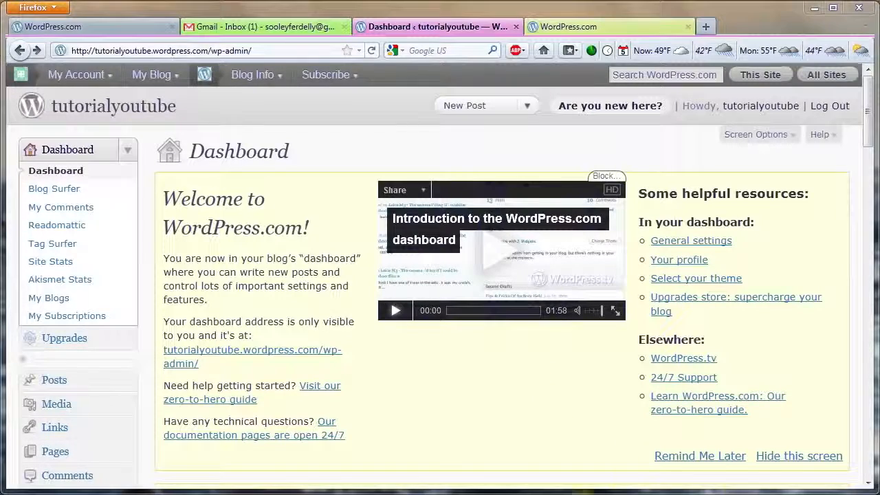
- Hide the dashboard's welcome screen and open the blog's theme management page
click(803, 460)
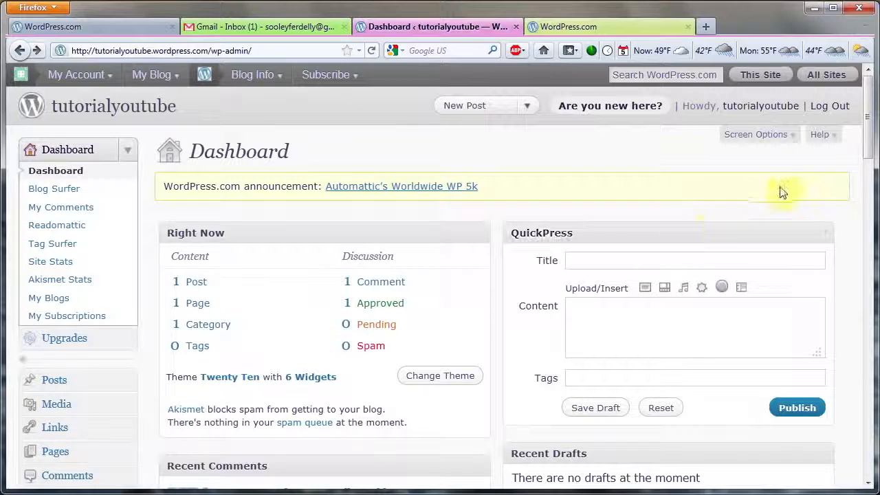
drag(872, 153, 870, 216)
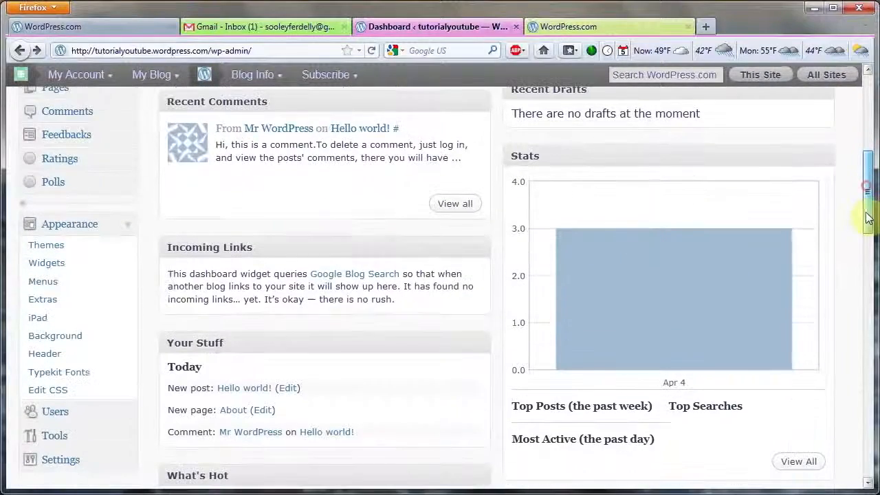
click(126, 232)
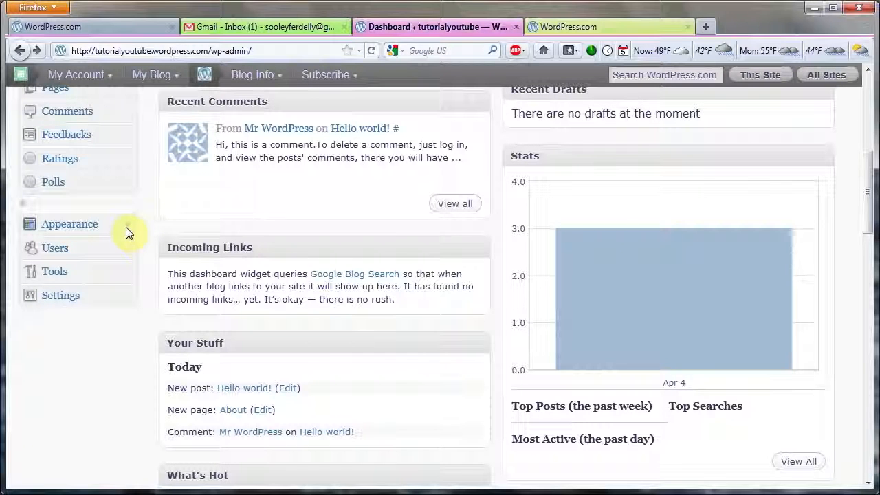
click(125, 232)
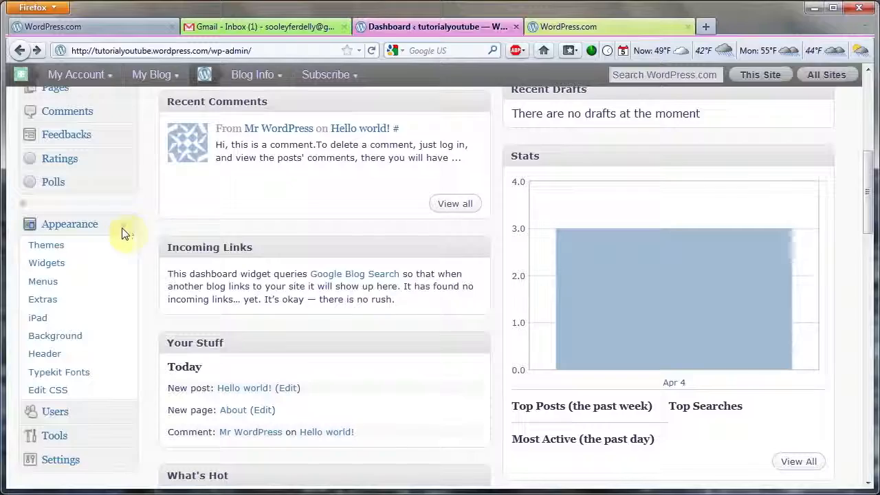
click(89, 249)
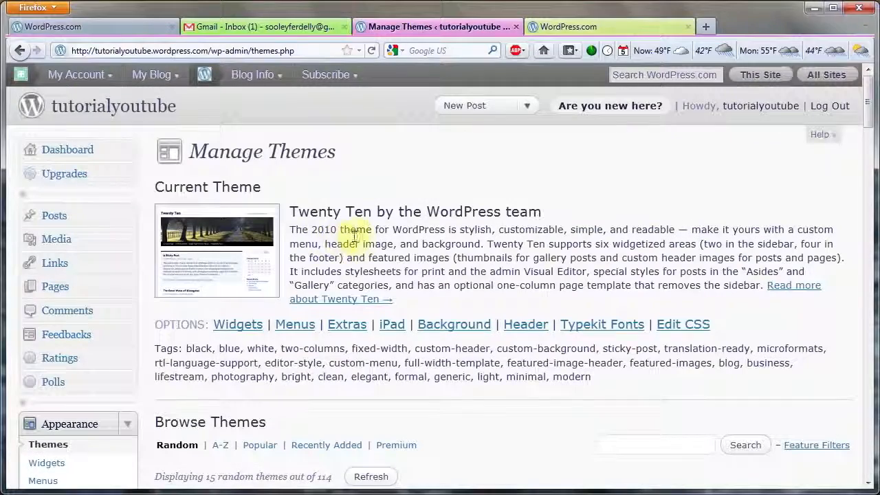
- List the available themes by popularity and browse down to the Greyzed theme
double_click(320, 241)
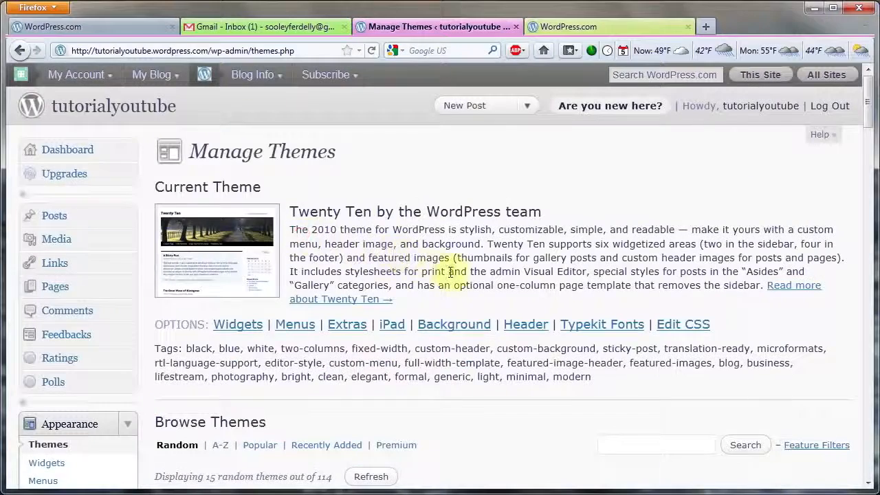
scroll(462, 282, down, 5)
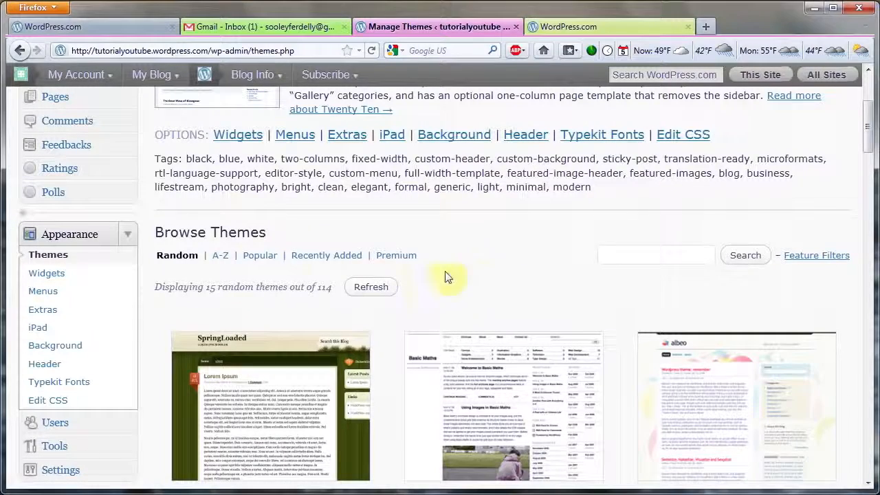
click(267, 262)
scroll(413, 275, down, 5)
scroll(474, 275, down, 10)
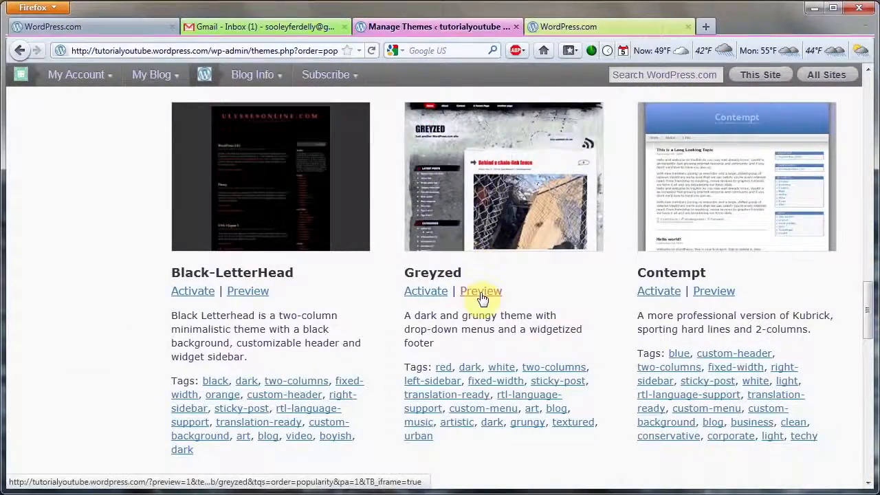
- Preview and activate the Greyzed theme, and visit the blog to see it applied
click(480, 292)
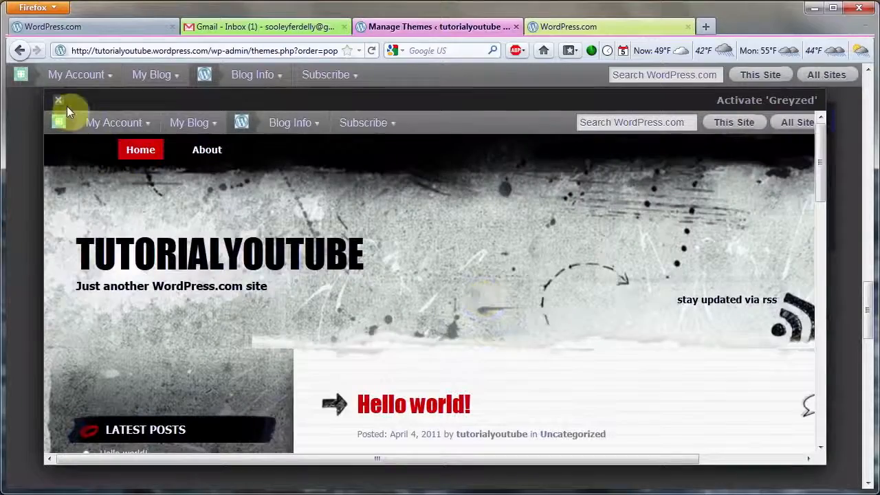
click(61, 103)
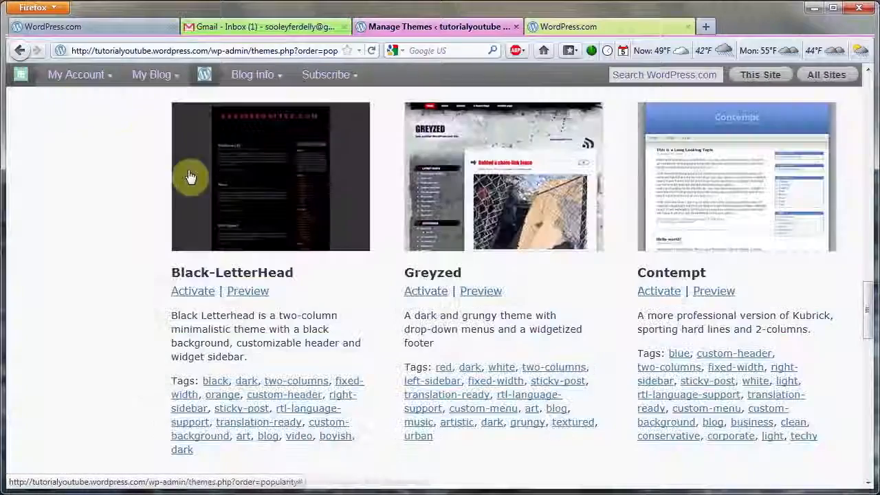
click(426, 291)
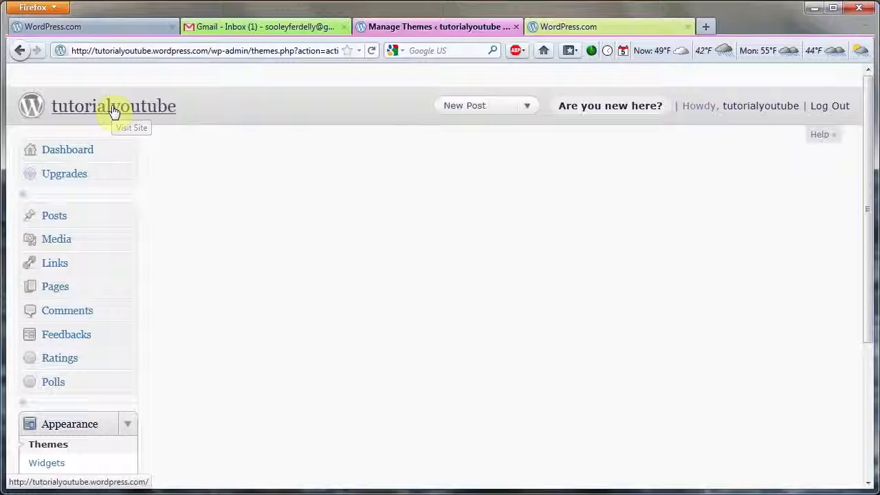
click(114, 113)
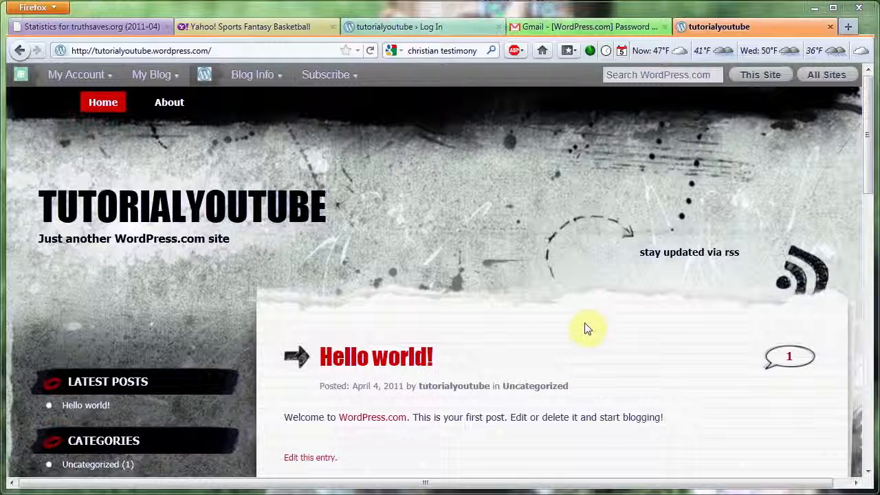
- Return to the blog's dashboard and open the Reading settings with the front page display options
mouse_move(160, 77)
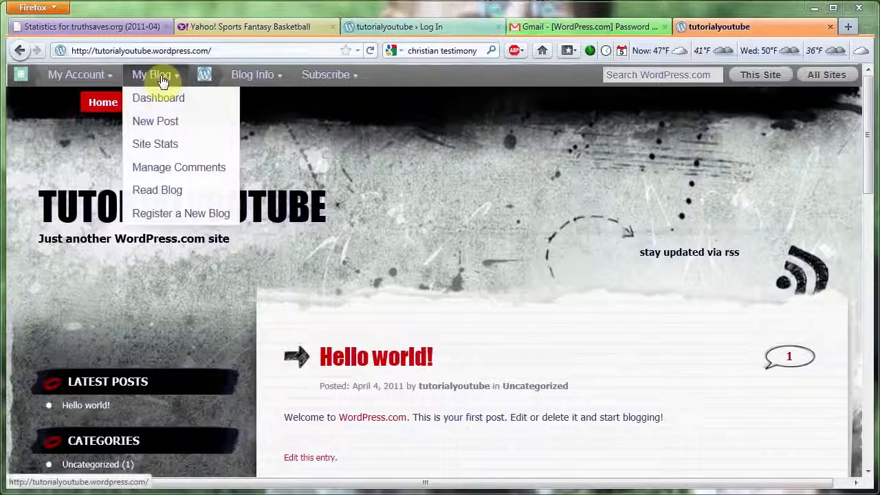
click(161, 99)
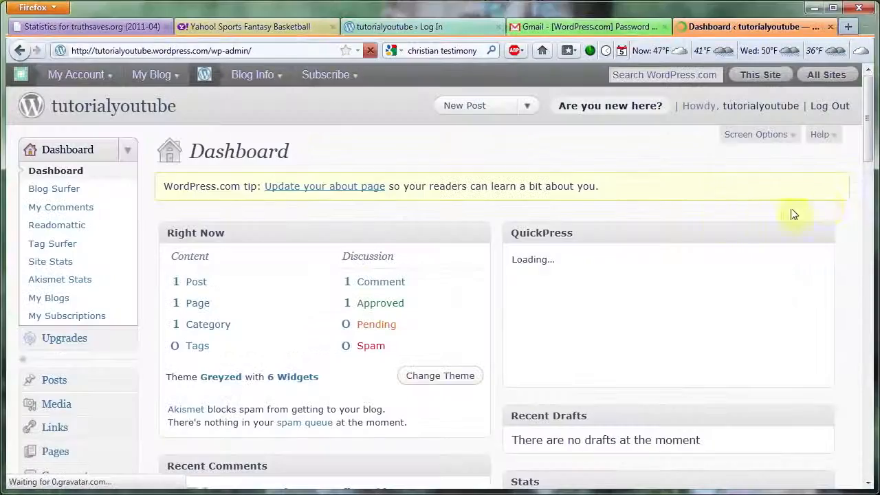
drag(870, 134, 872, 222)
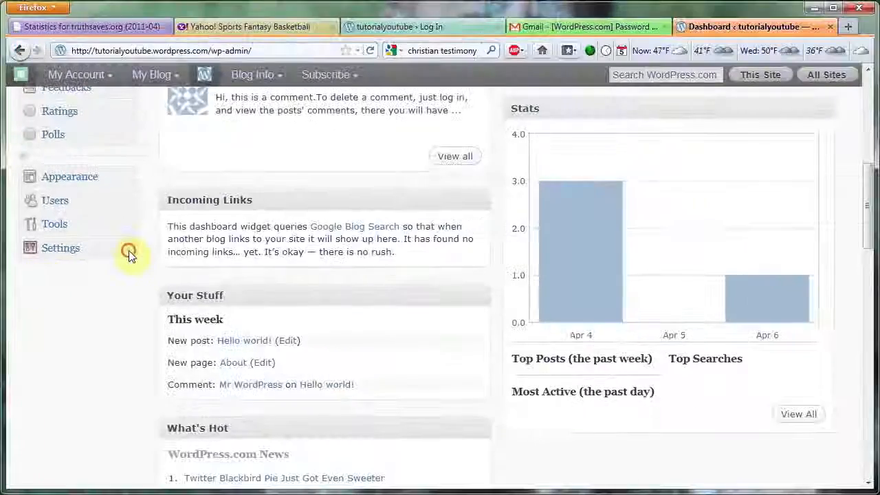
click(129, 251)
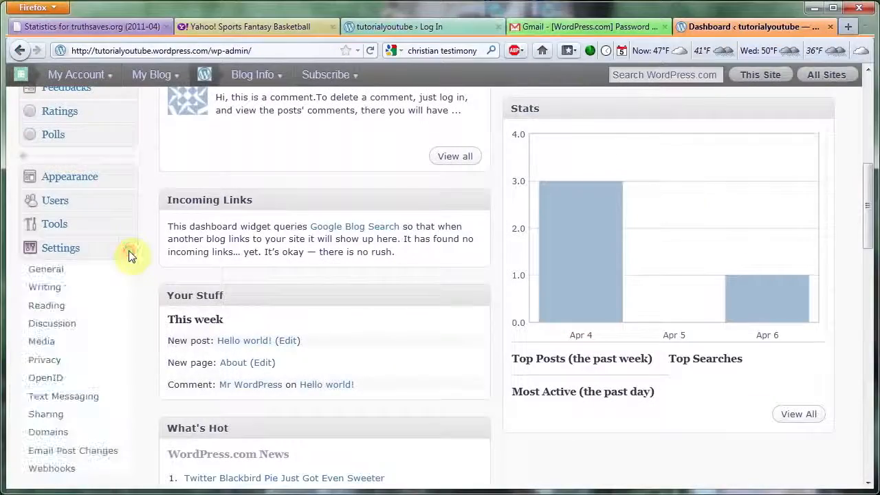
click(76, 310)
scroll(261, 227, up, 5)
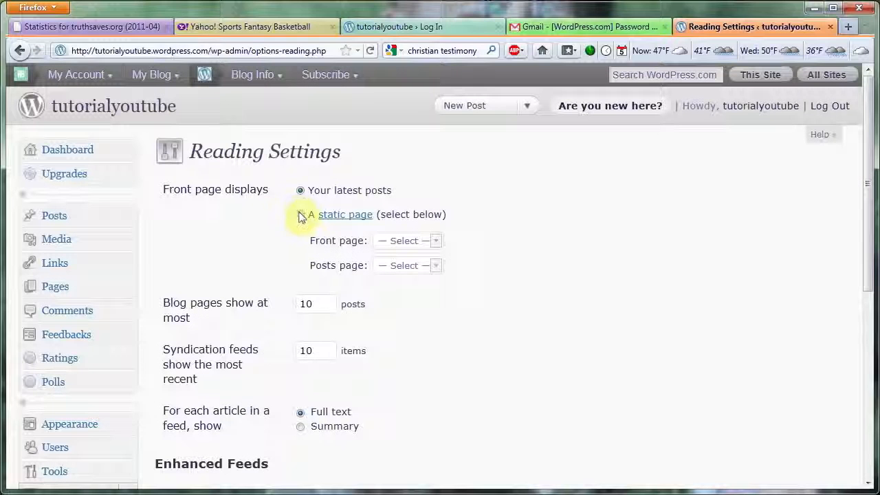
- Make the static page About the blog's front page, save the reading settings, and view the blog
click(330, 213)
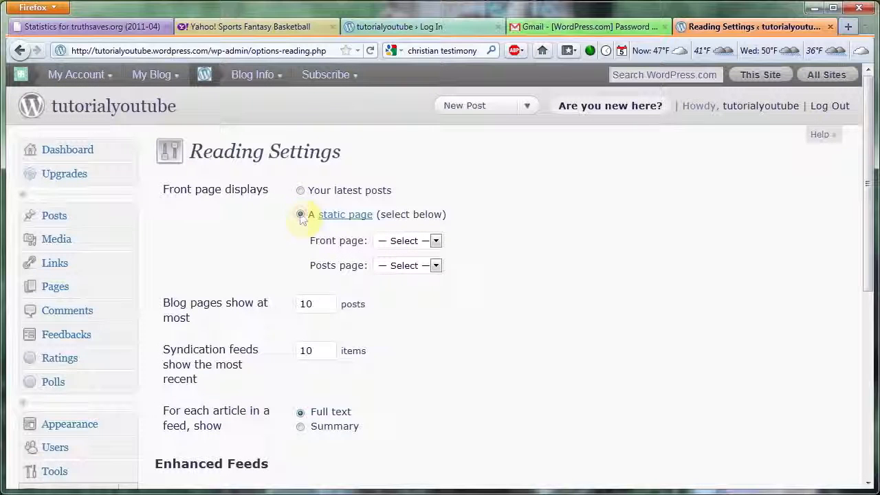
click(436, 241)
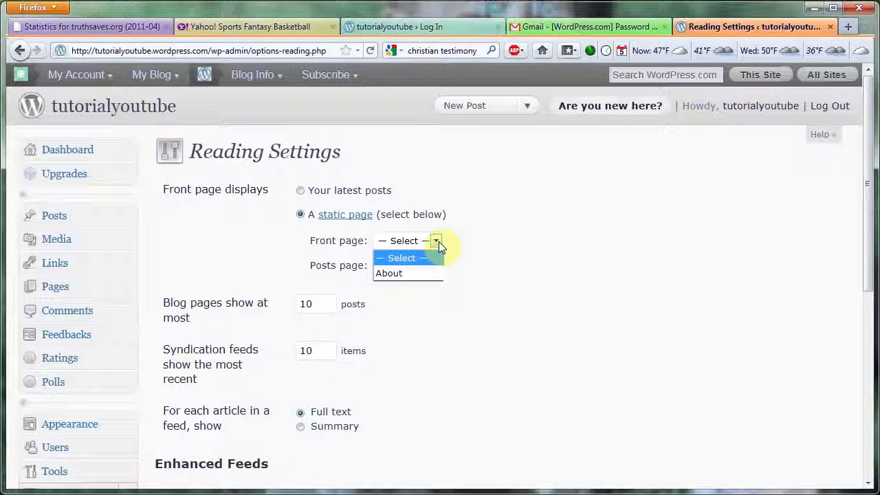
click(413, 274)
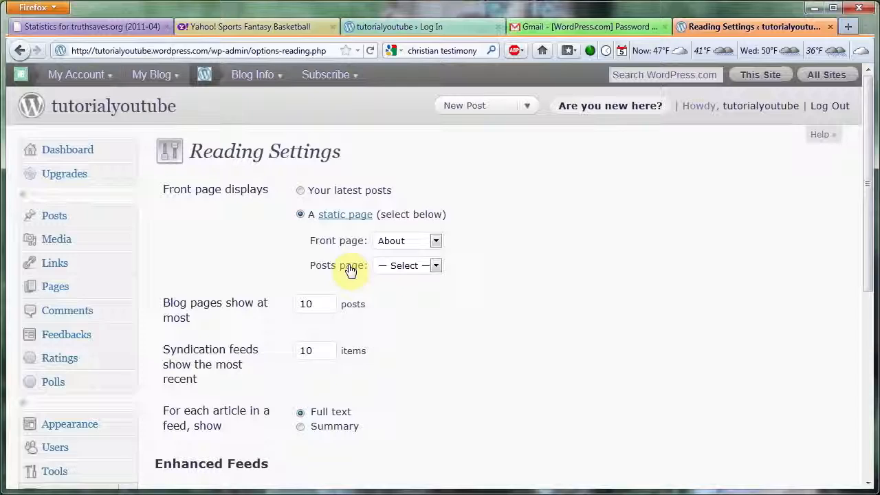
drag(867, 214, 867, 380)
click(192, 438)
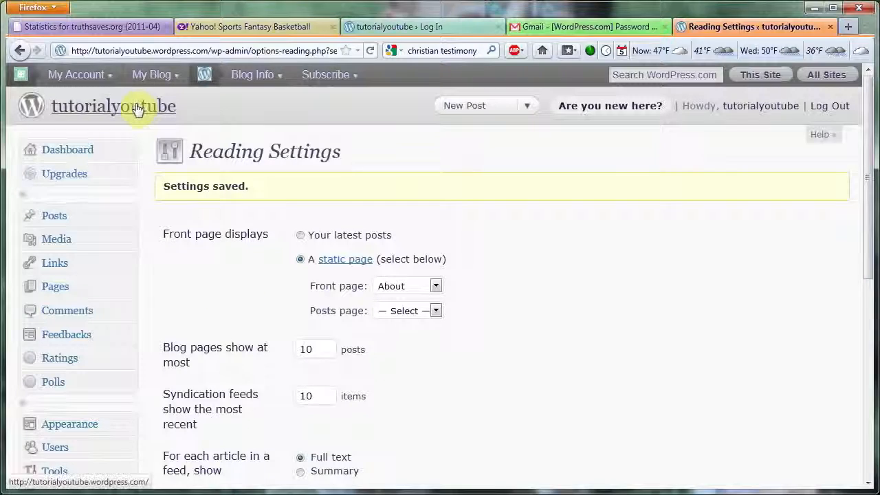
click(117, 112)
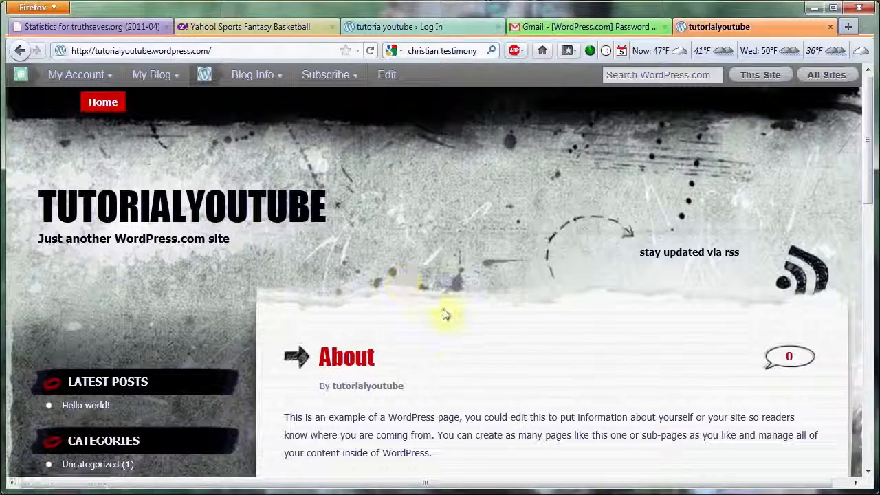
click(442, 367)
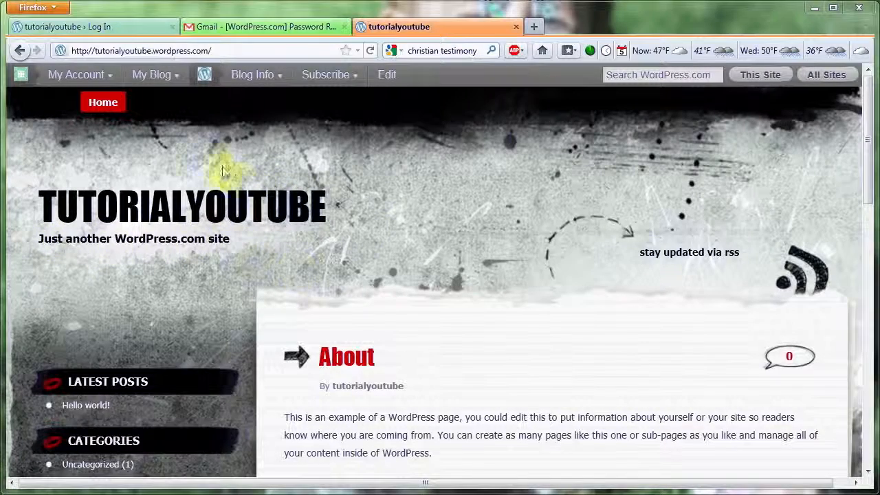
- Return to the blog's dashboard and open the General settings page
mouse_move(172, 79)
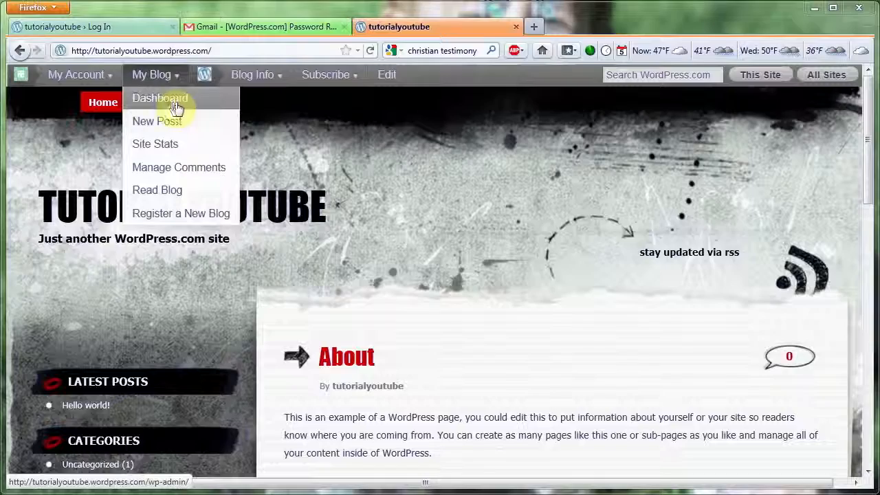
click(175, 103)
drag(868, 183, 867, 314)
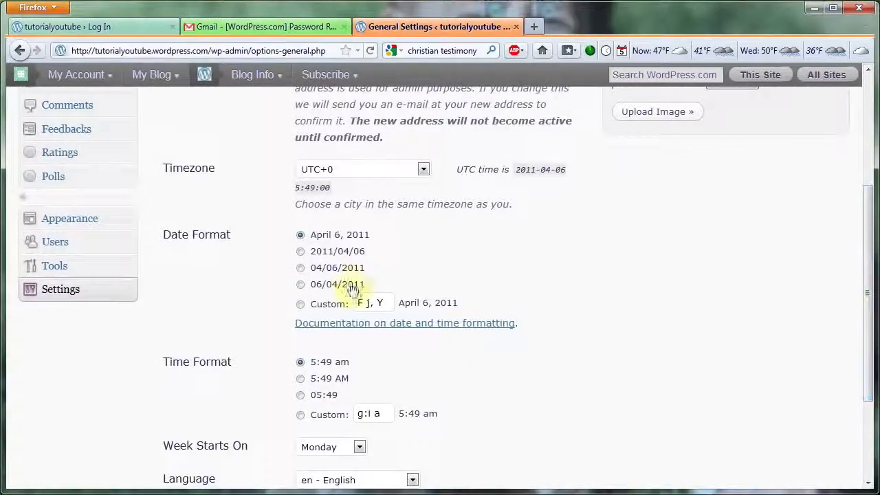
click(124, 289)
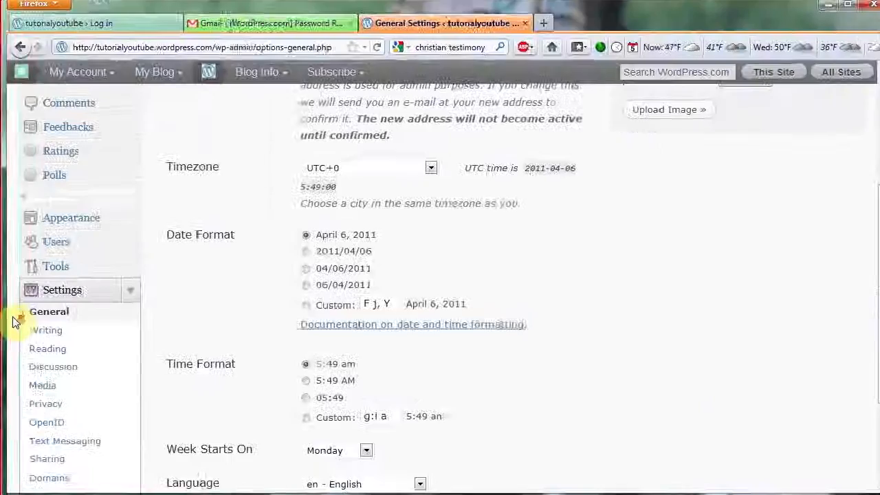
click(16, 317)
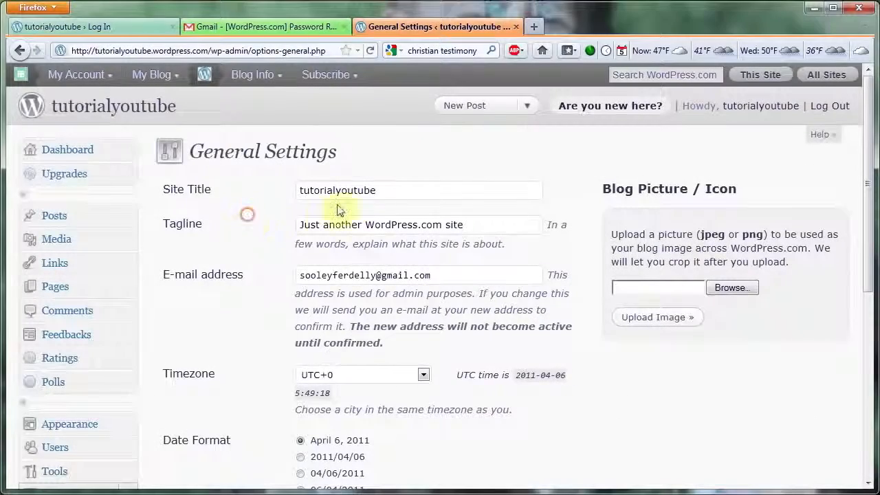
- Change the site title to "A Cool Tutorial"
double_click(399, 190)
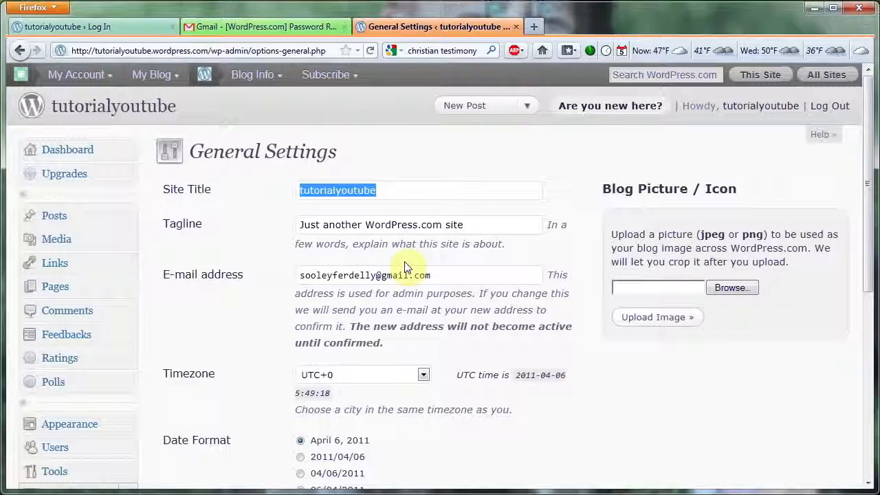
text(A Cool Tutorial)
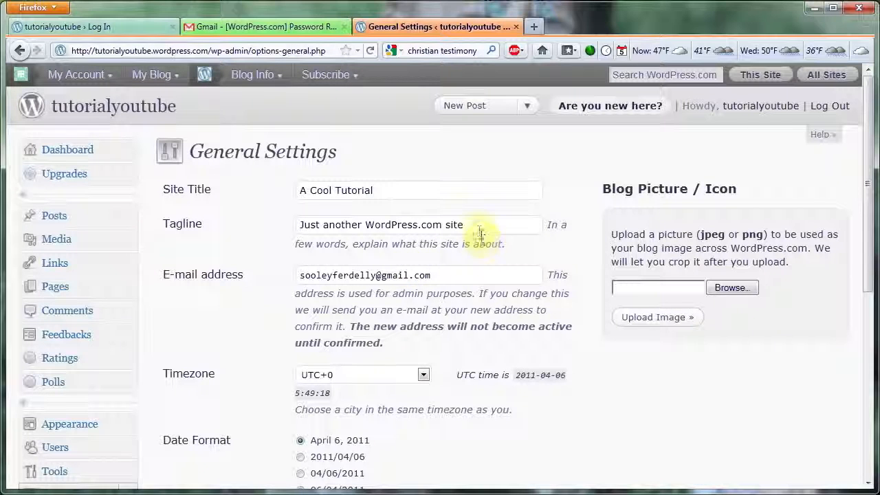
- Set the tagline to "A very useful tutorial for the masses", save the general settings, and view the blog
double_click(477, 227)
click(243, 224)
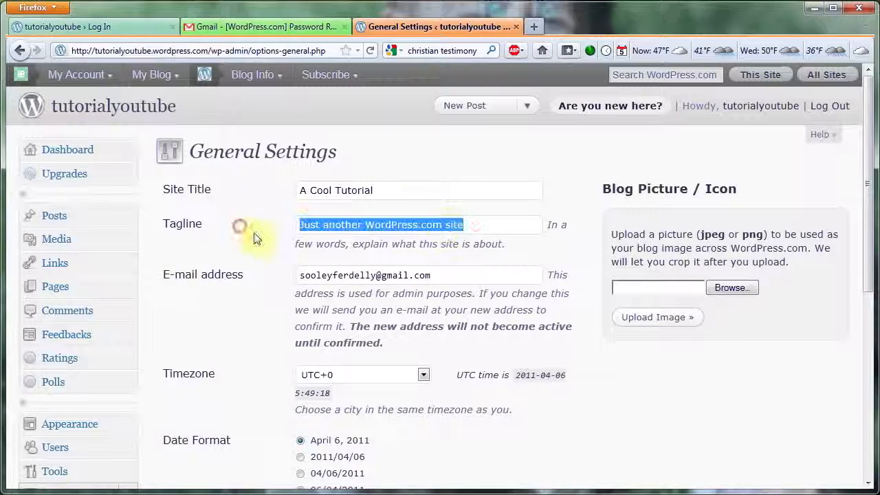
text(A)
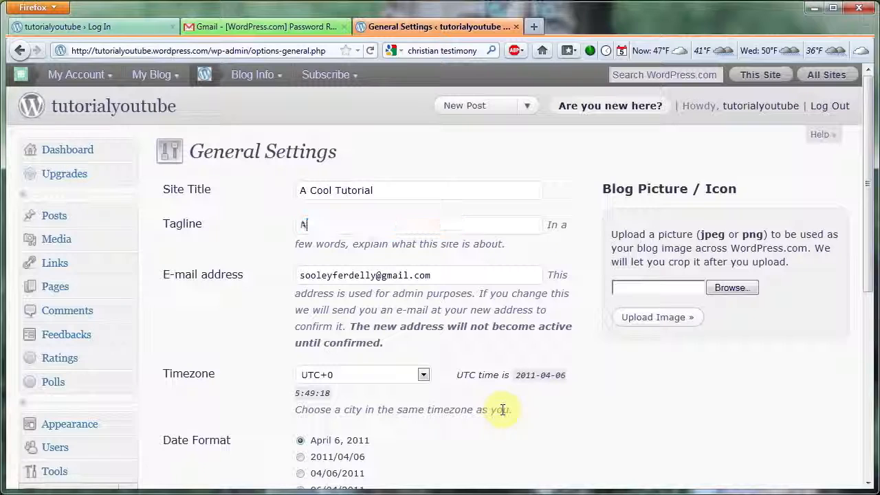
text( very useful)
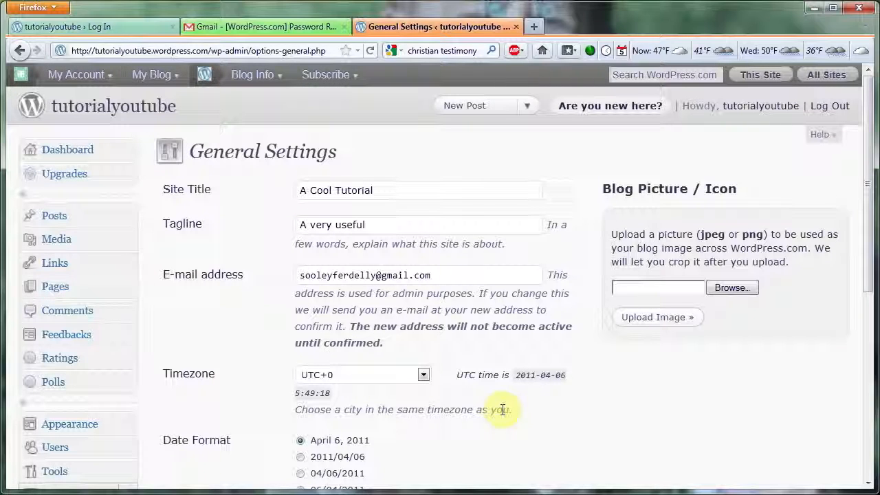
text( tutorial for the masses)
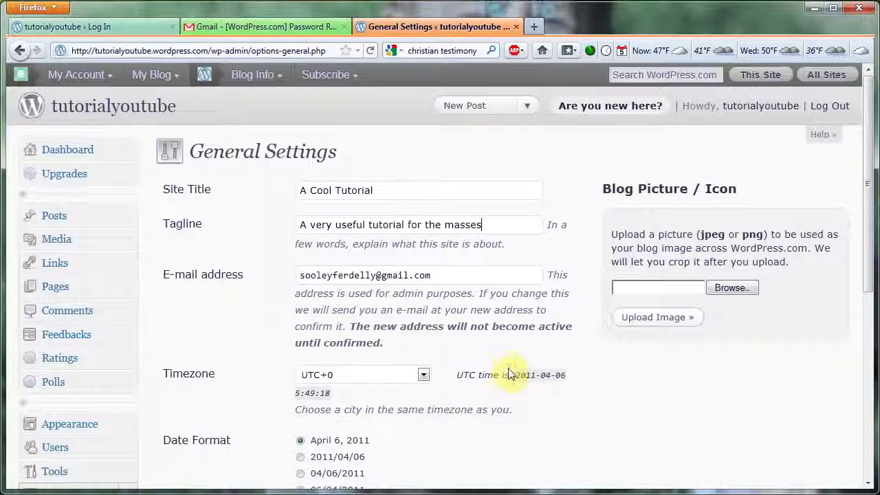
scroll(509, 372, down, 8)
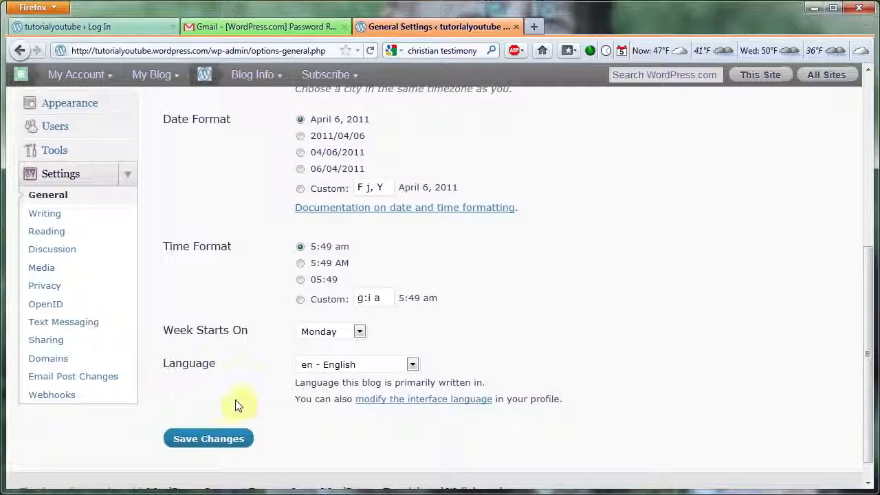
click(214, 440)
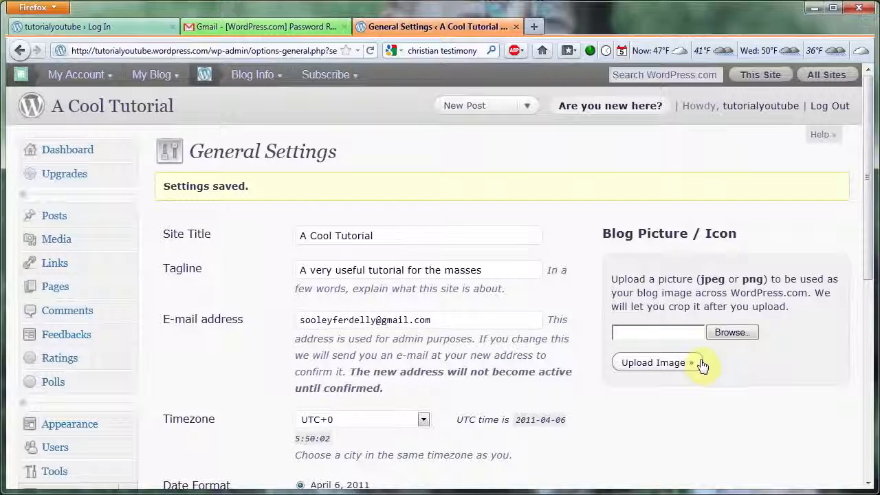
click(131, 114)
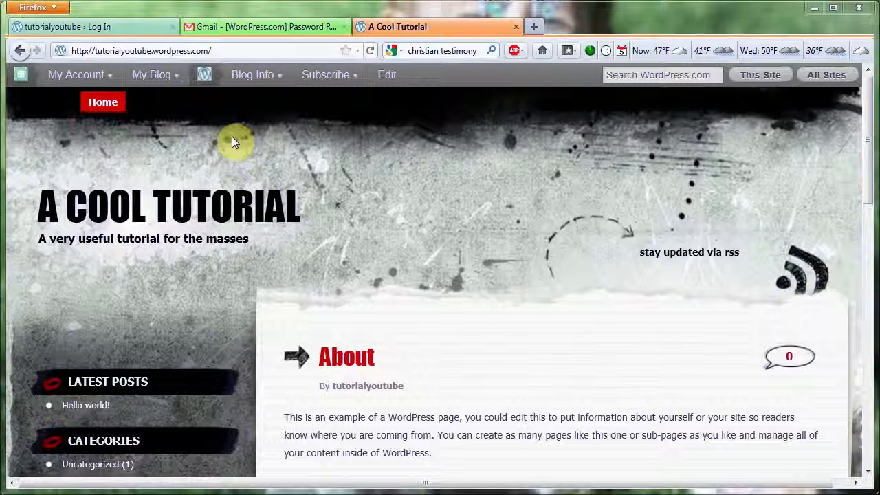
- Go back to the dashboard's page list and start adding a new page
mouse_move(158, 74)
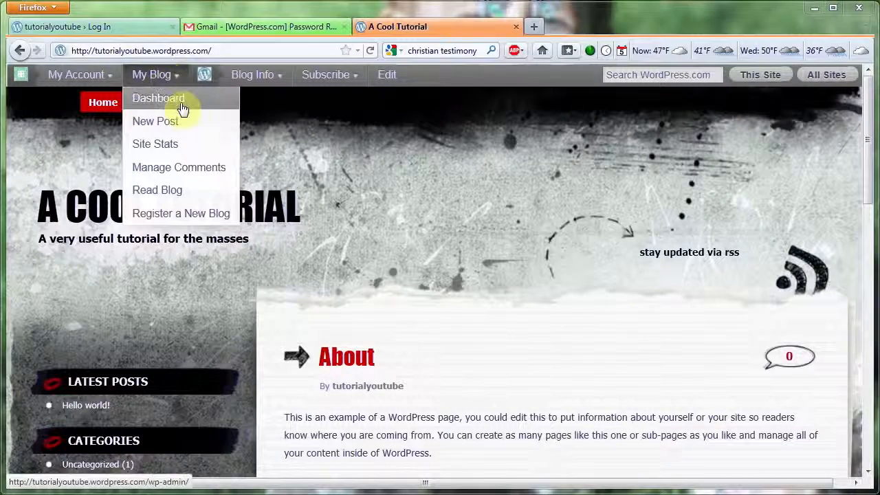
click(182, 109)
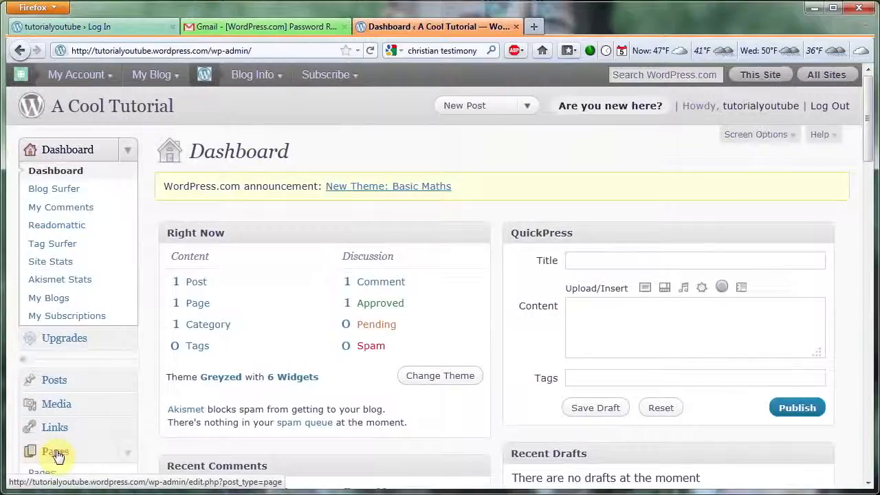
click(54, 451)
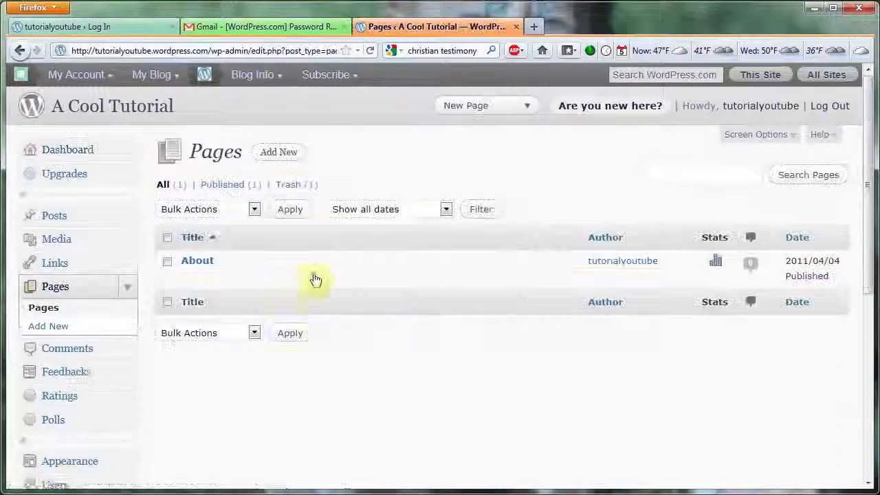
click(249, 158)
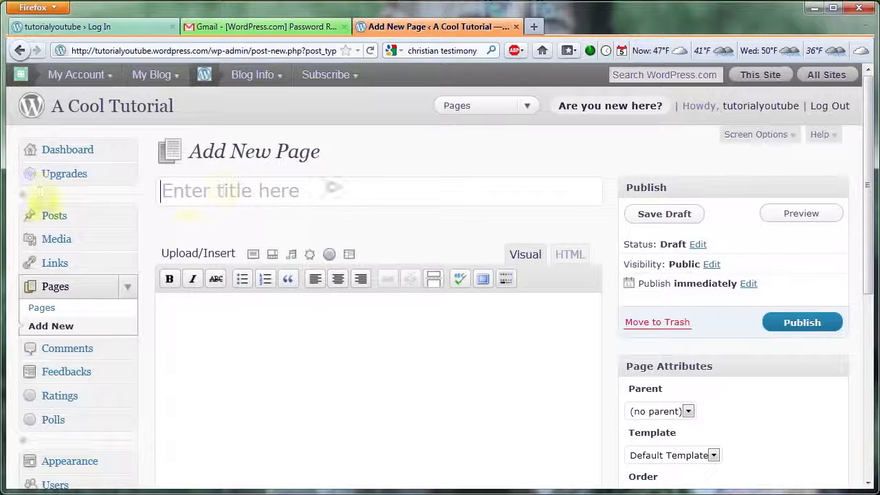
- Publish the page as "About Us" with the text "Hi. I'm really cool. I like the color blue. I like digging ditches." and view it
text(About Us)
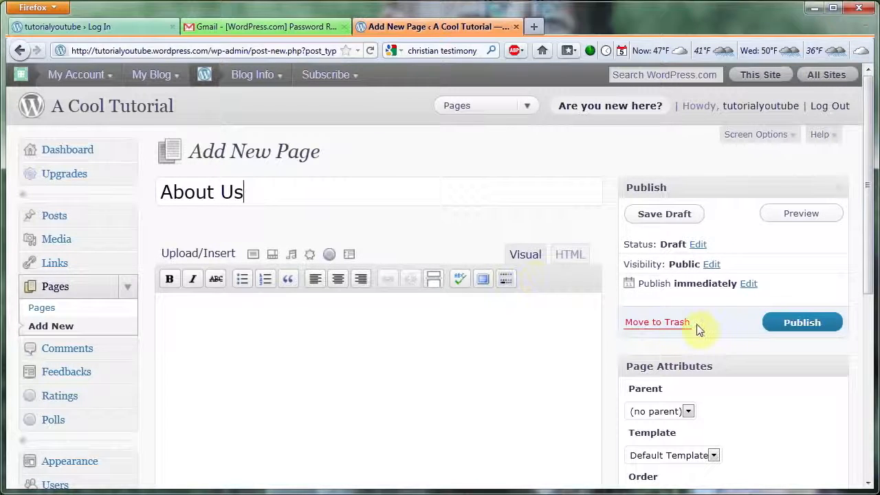
click(363, 346)
text(Hi.  I'm really cool.  I like the color blue.  I like digging ditches.)
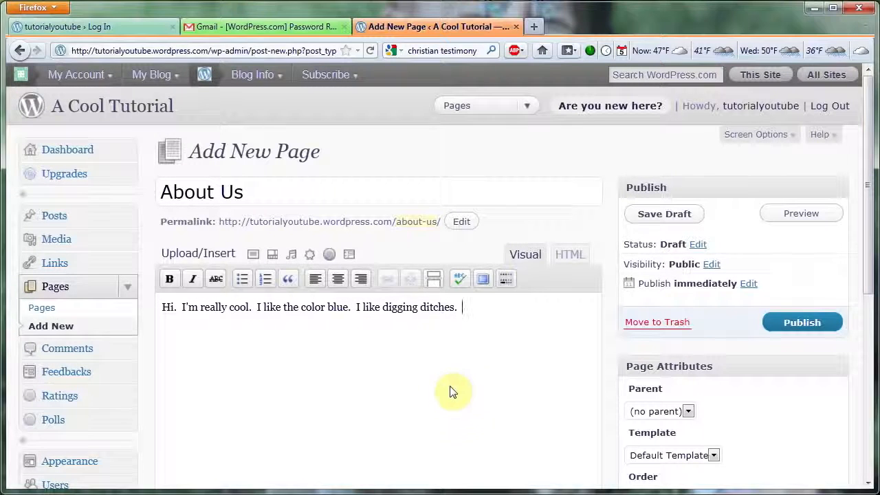
click(803, 323)
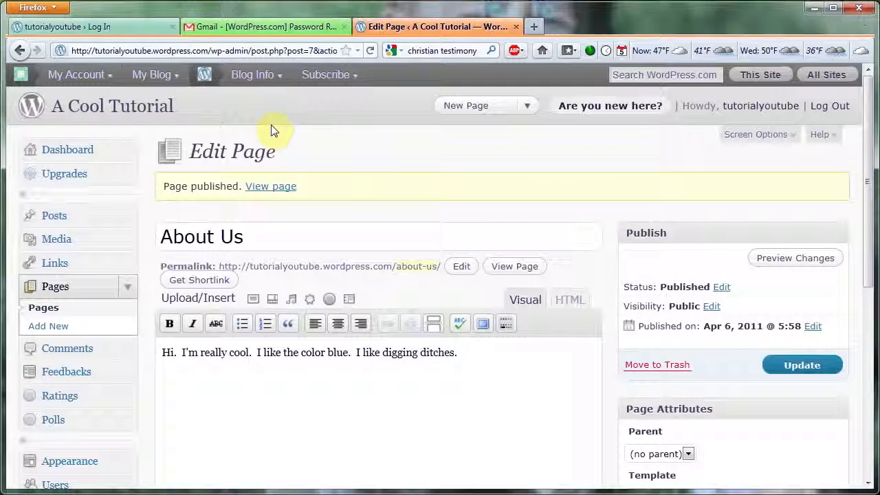
click(135, 112)
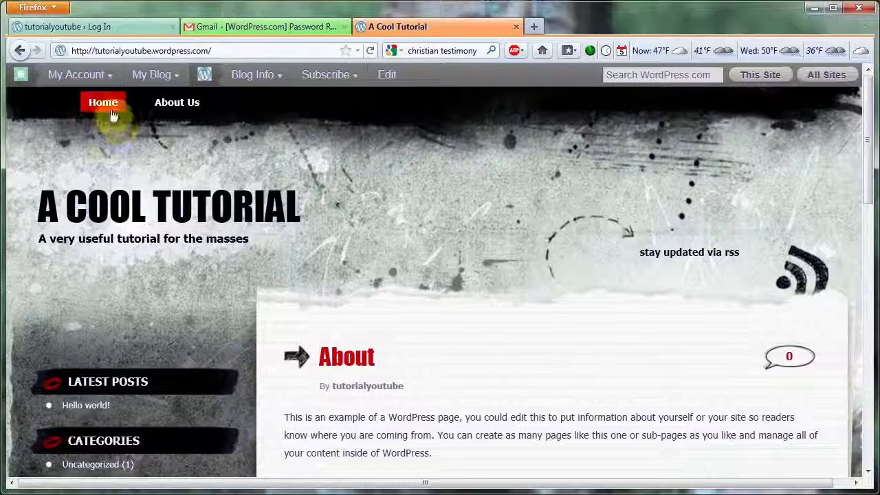
click(180, 110)
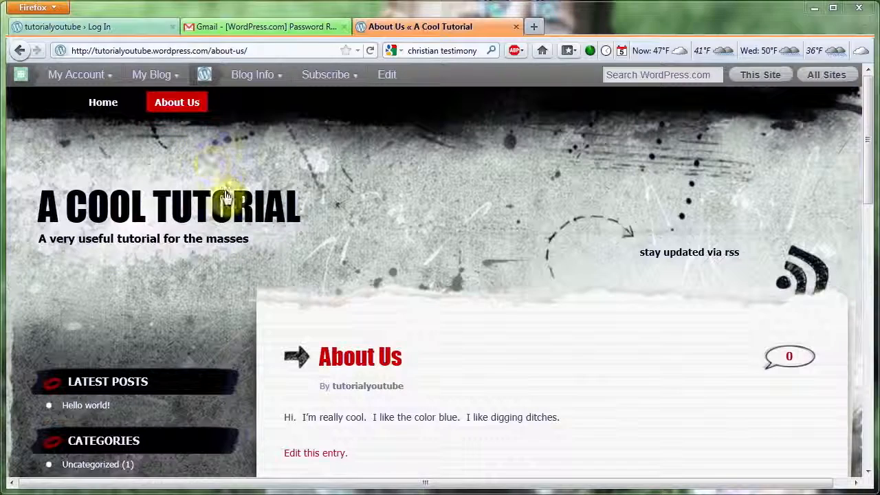
- Open the existing About page for editing from the dashboard's page list and change its title to "Welcome!"
click(154, 75)
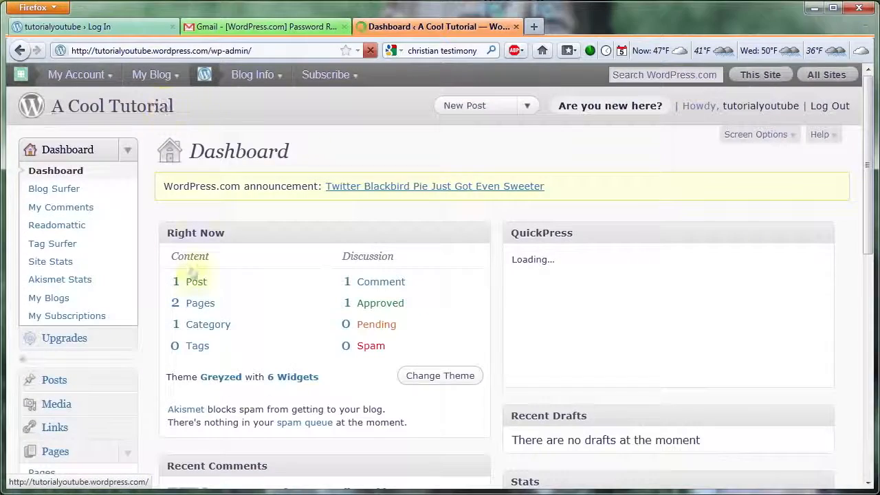
click(17, 452)
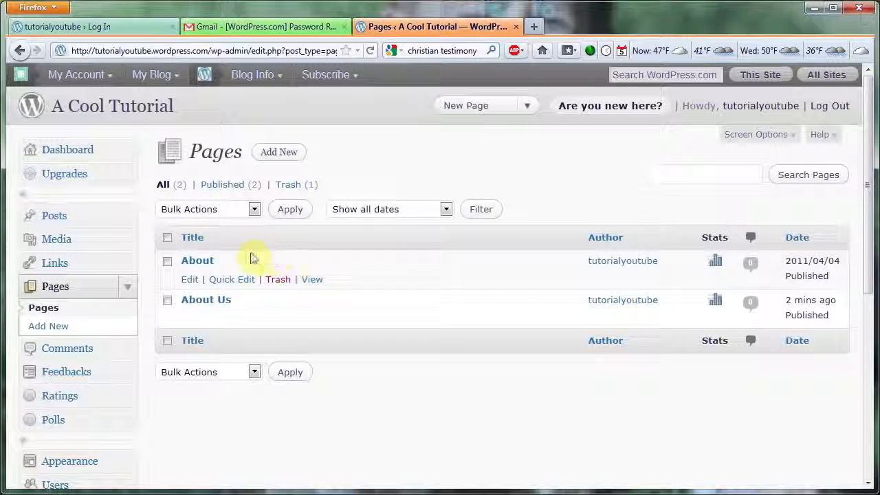
click(190, 282)
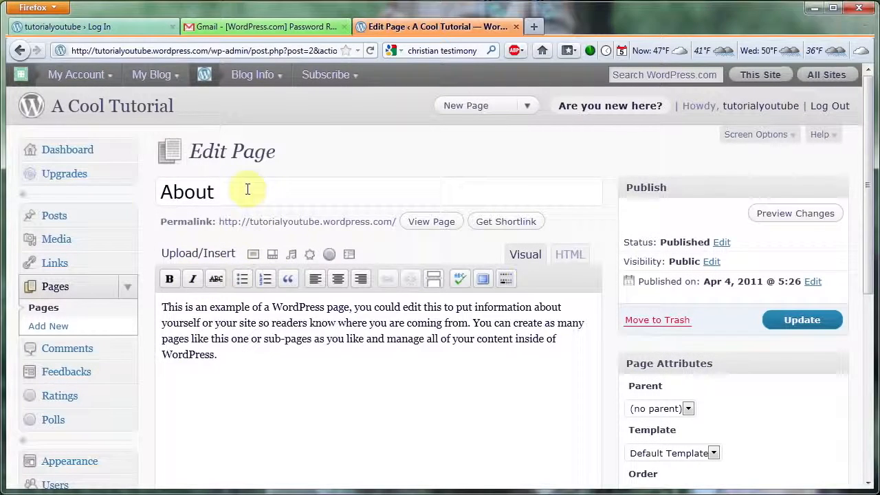
drag(247, 189, 144, 195)
text(Welcome!)
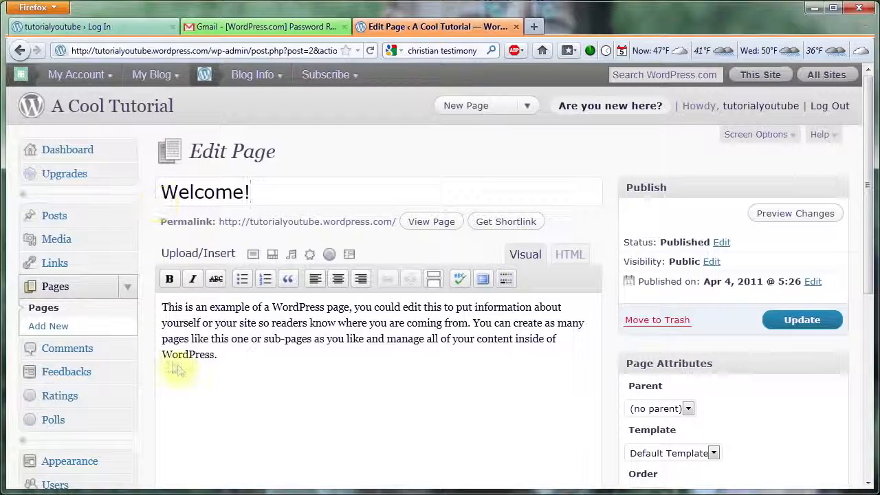
- Replace the body with "Hi. This is a website that's going show you how to create a really cool free, professional looking WordPress website." and update the page
drag(227, 354, 165, 309)
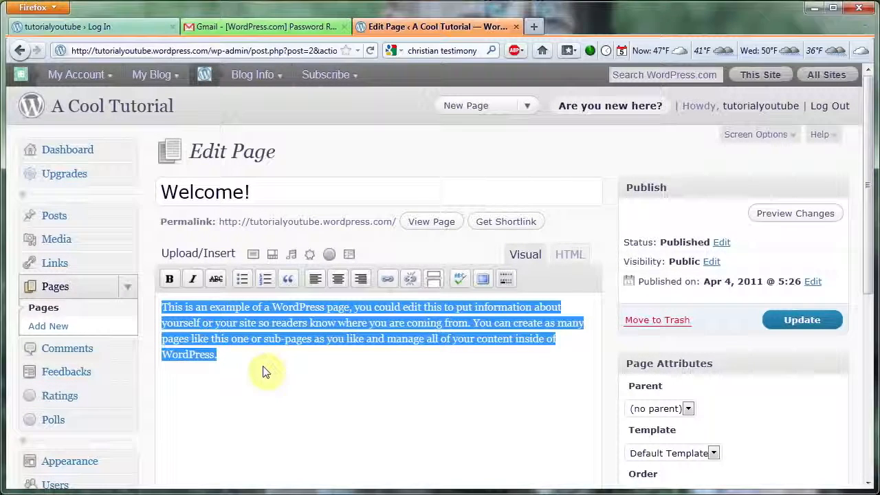
text(Hi.  This is a website that's going show you how to create a really cool free, professional looking WordPress website.)
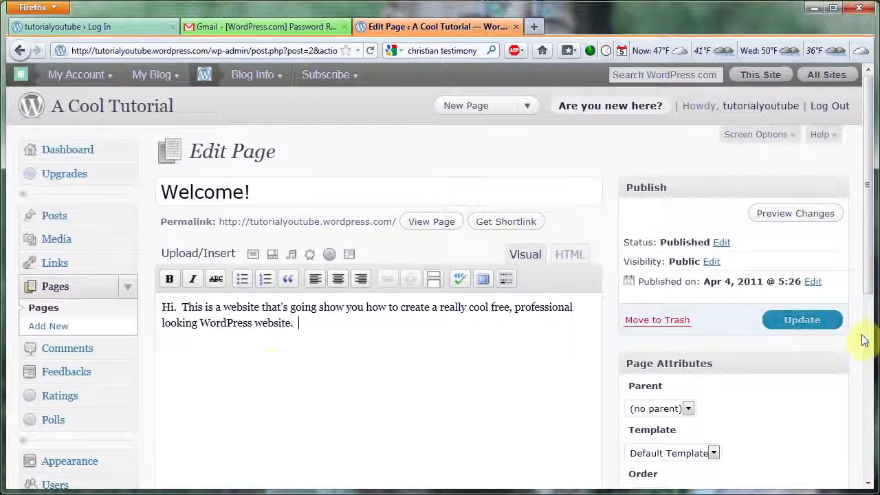
click(801, 328)
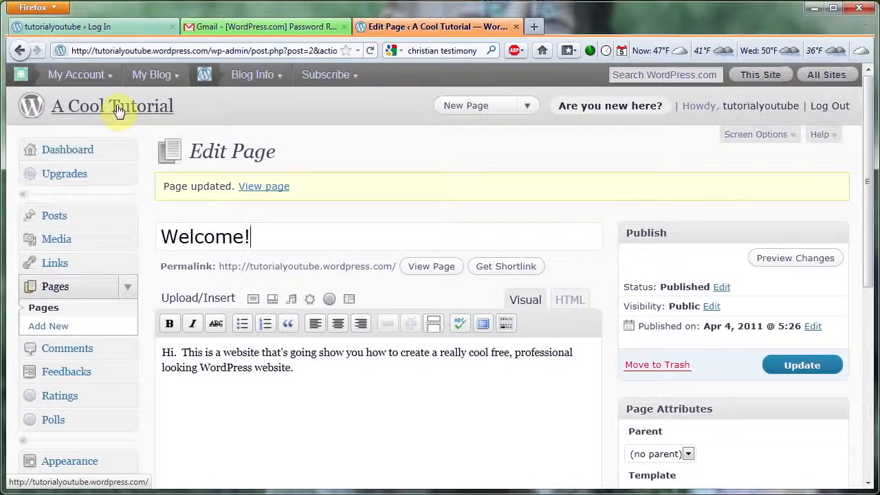
- View the site's front page with the updated Welcome! text and return to the dashboard
click(117, 111)
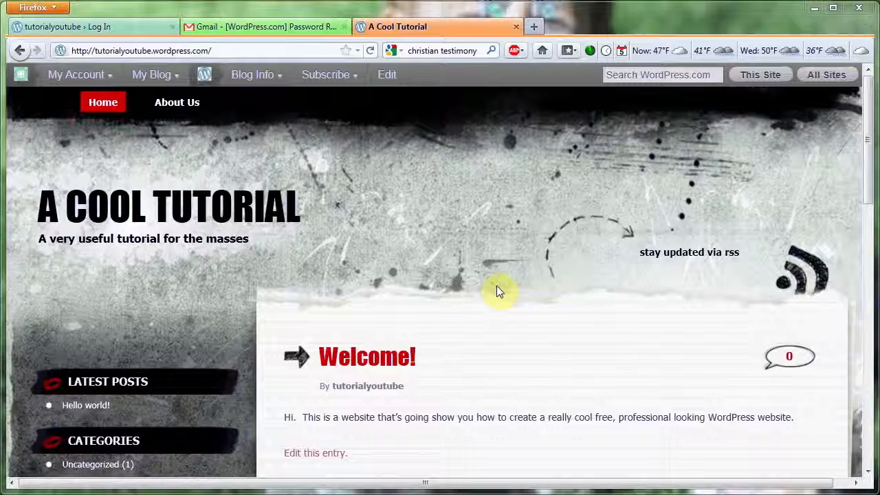
mouse_move(173, 78)
click(180, 108)
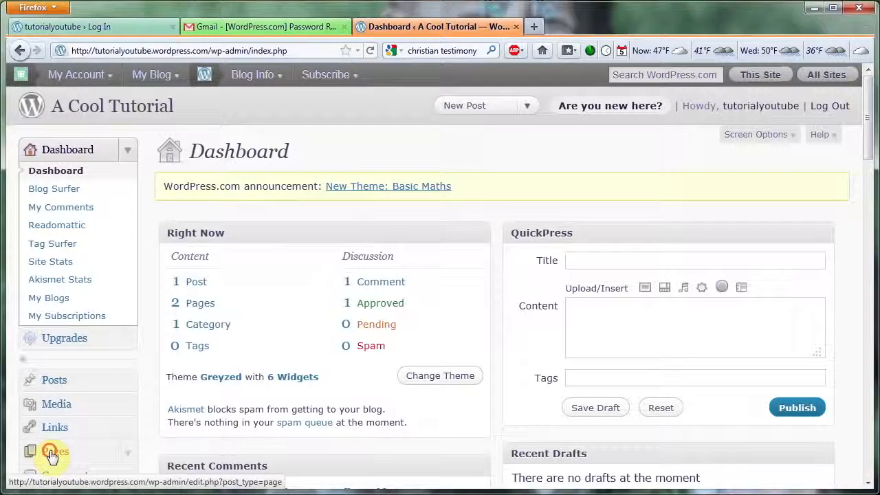
- Publish a new page titled "News" with the text "Hi. This is my first announcement. Check back often to get additional news."
click(94, 454)
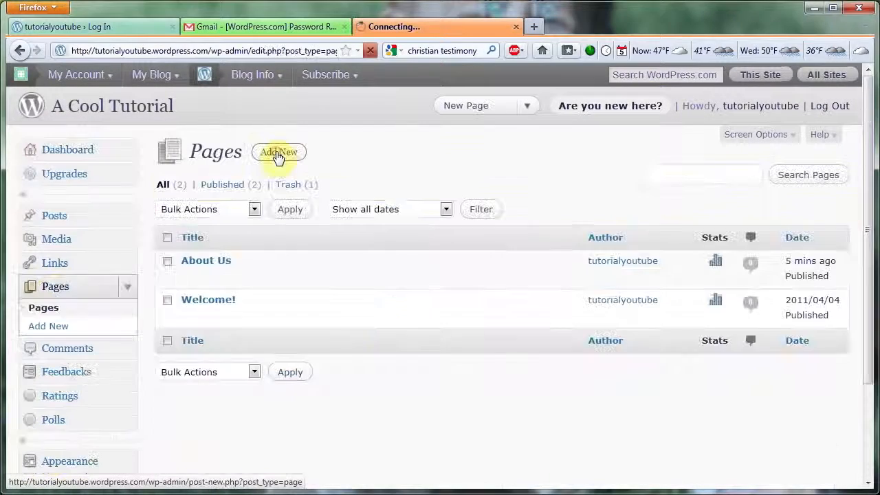
click(279, 153)
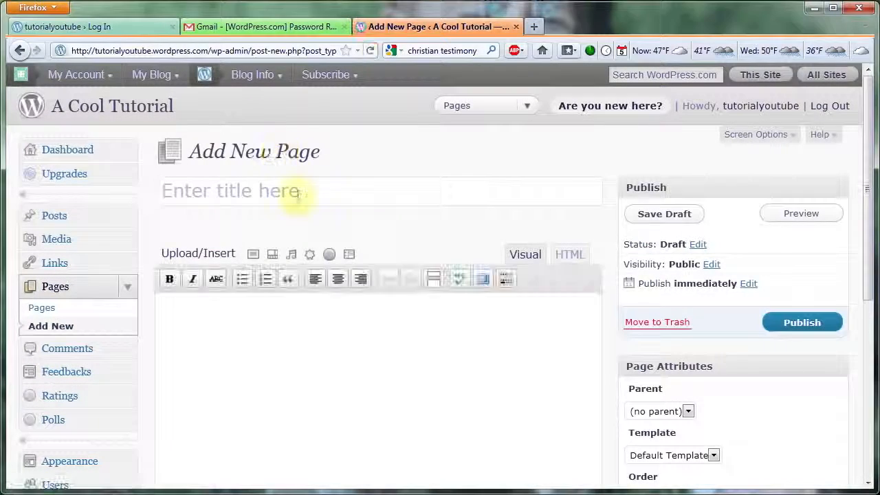
click(297, 195)
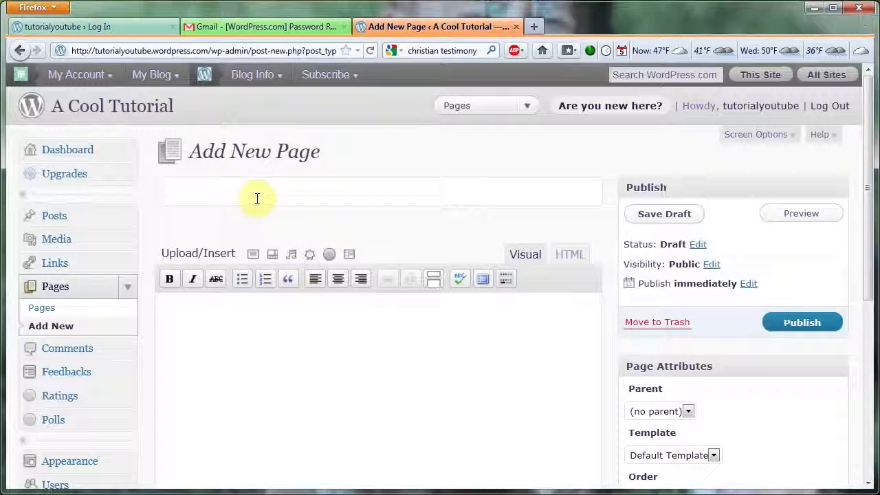
text(News)
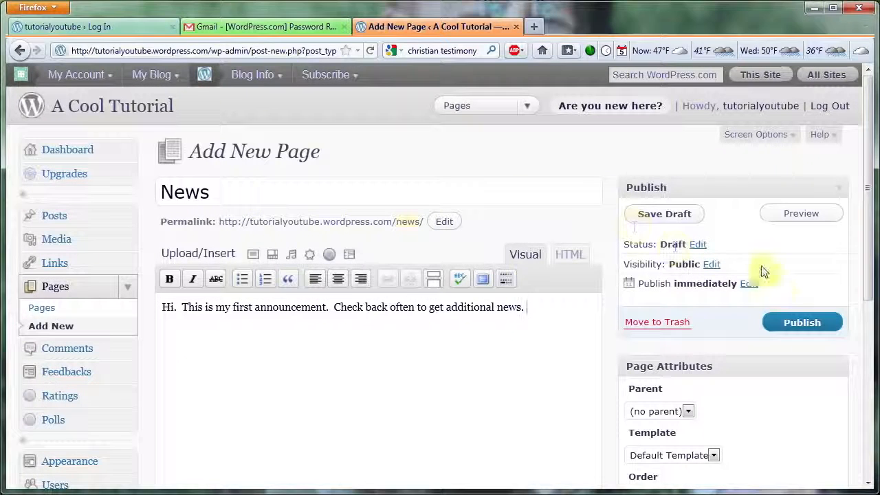
click(804, 327)
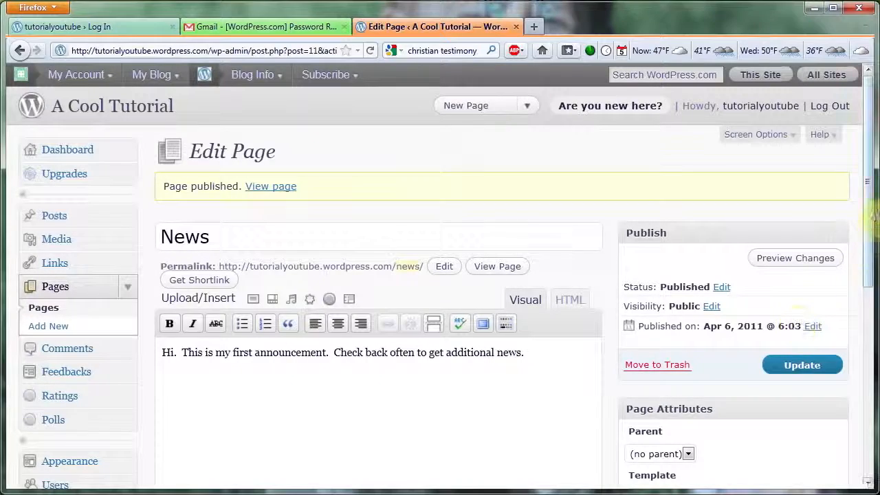
- Set News as the posts page in the Reading settings and save the changes
scroll(871, 270, down, 2)
scroll(871, 270, down, 3)
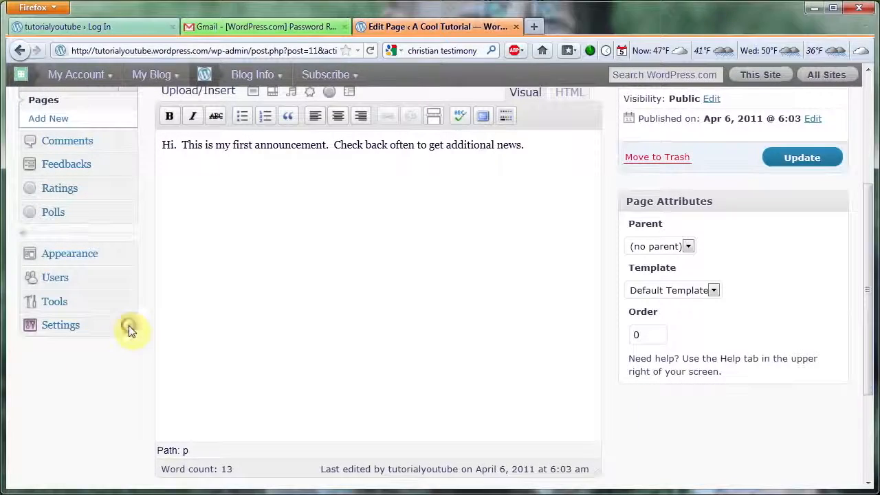
click(128, 325)
click(18, 387)
click(17, 386)
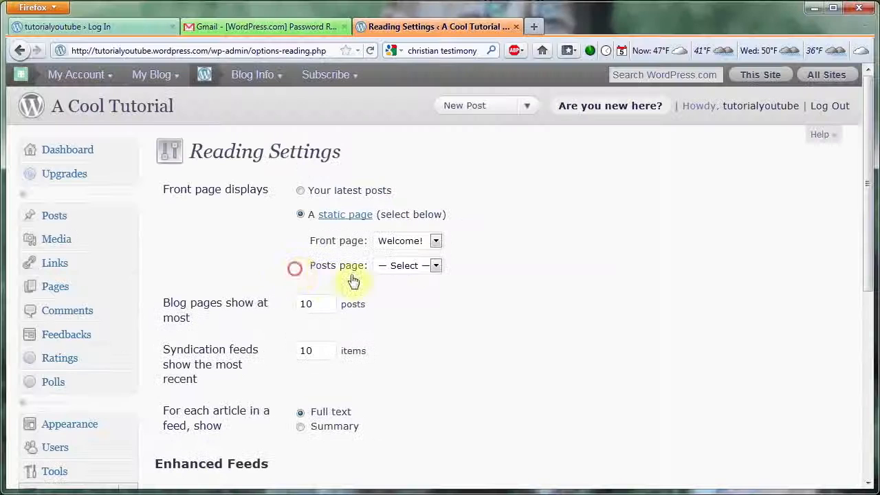
click(432, 266)
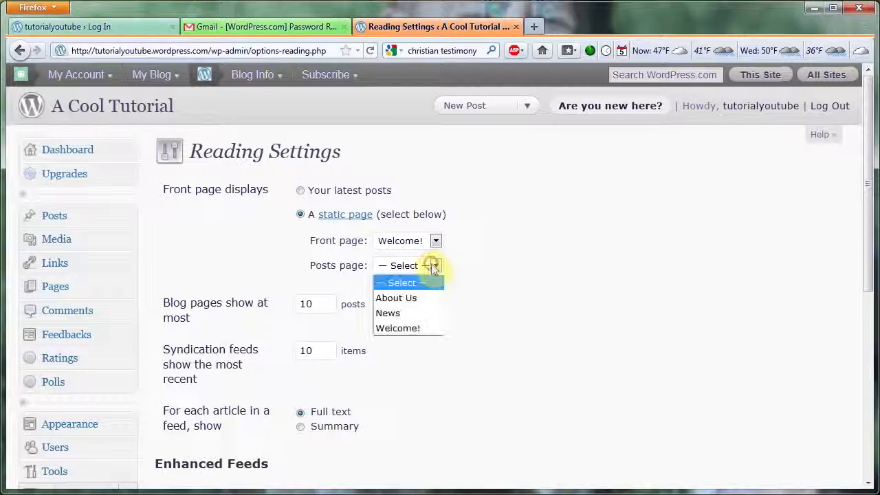
click(414, 316)
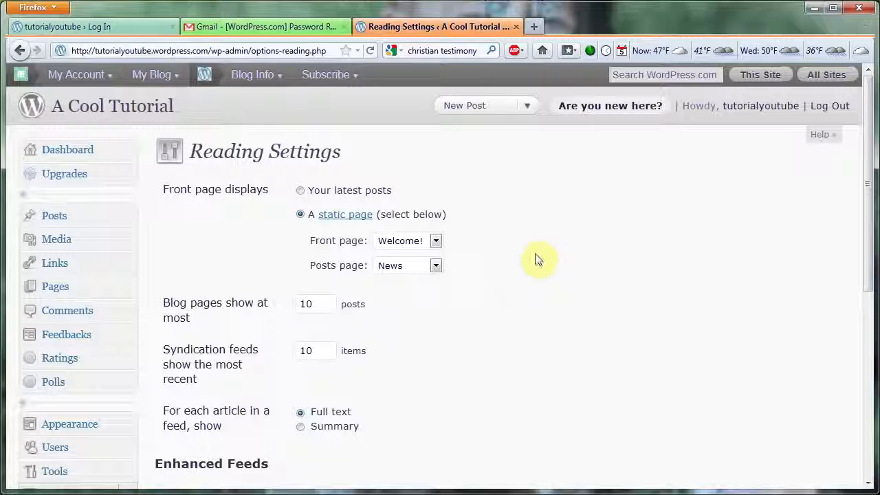
drag(870, 175, 869, 371)
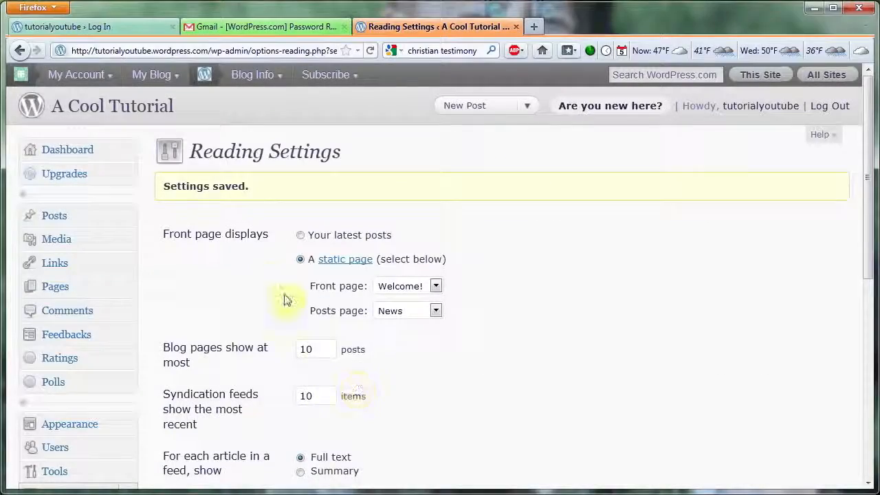
- View the live site and open its About Us and News pages
click(145, 114)
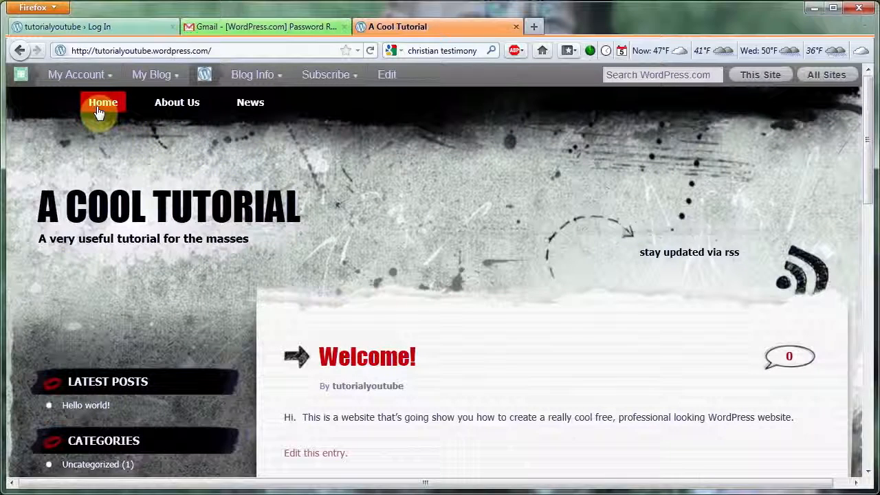
click(177, 106)
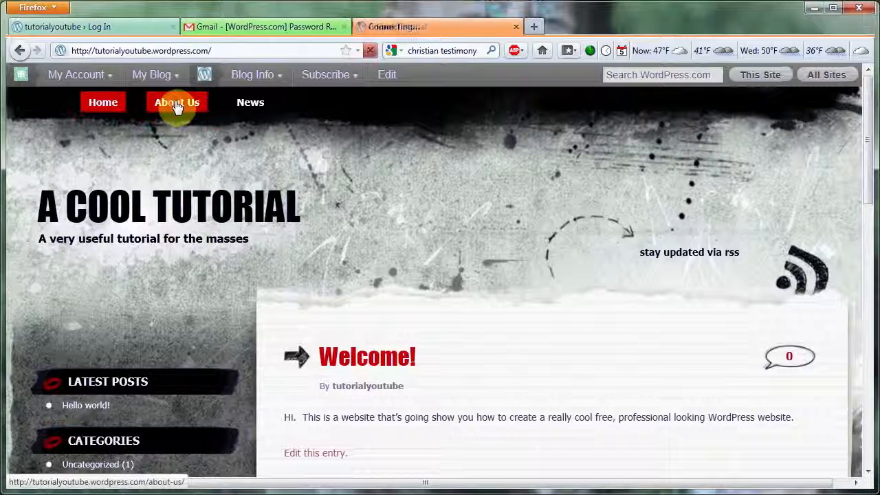
click(255, 114)
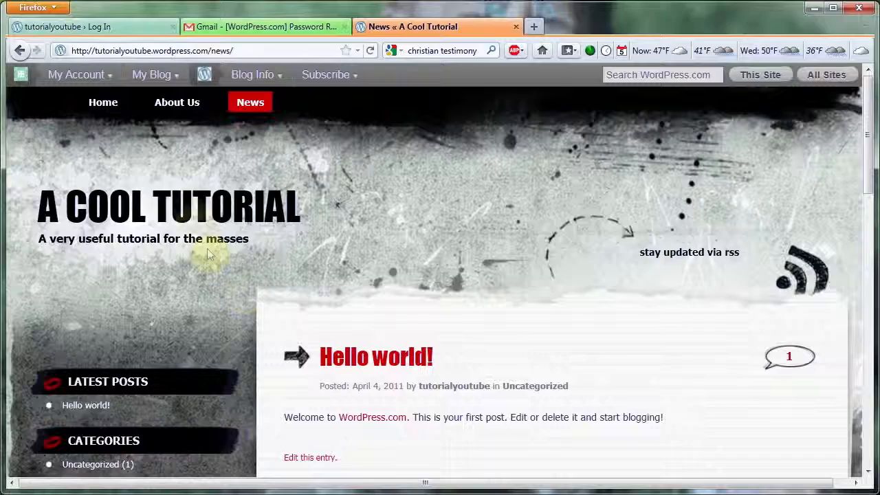
- Return to the dashboard and start a new post titled "Here's my 2nd Announcement"
mouse_move(148, 74)
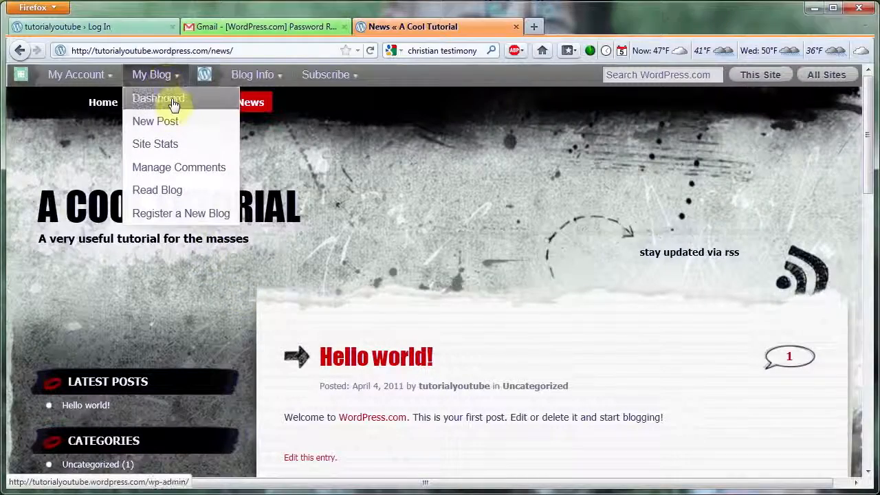
click(171, 101)
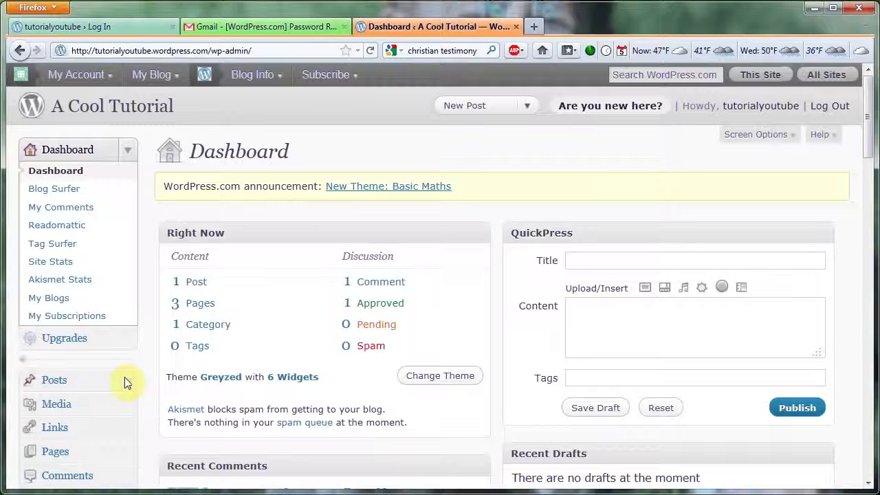
click(126, 379)
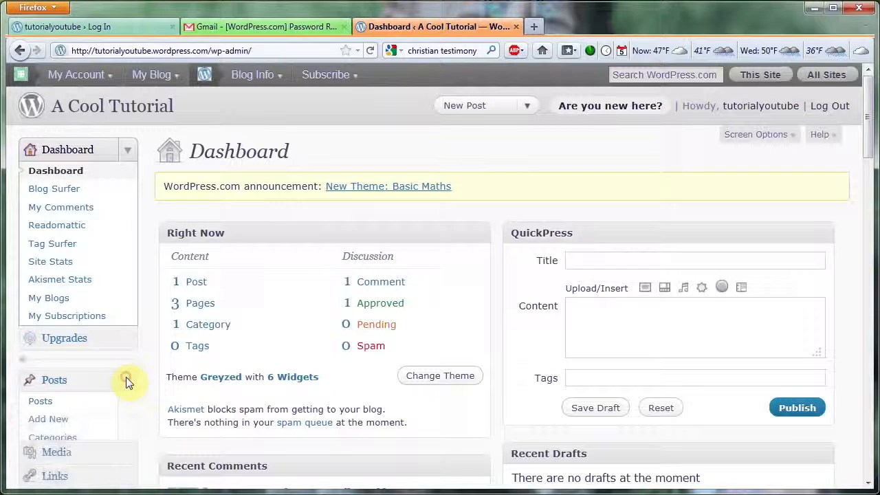
click(54, 421)
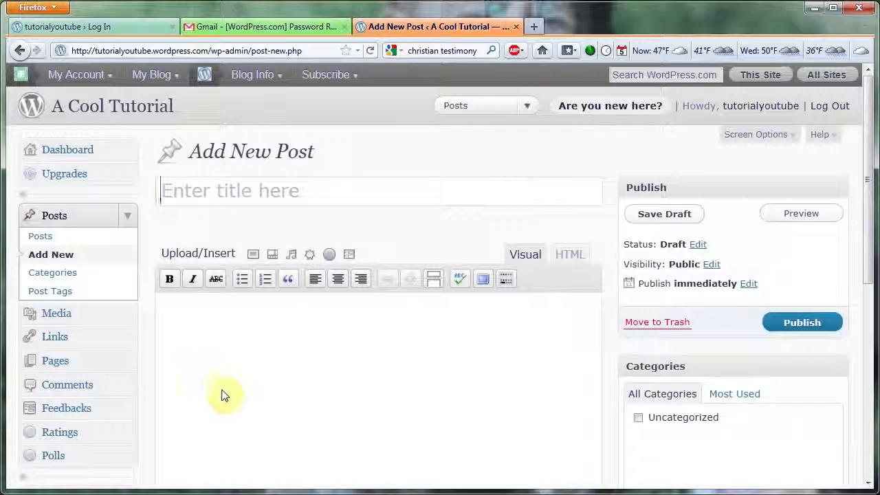
text(Here's my 2nd Announcement)
key(Tab)
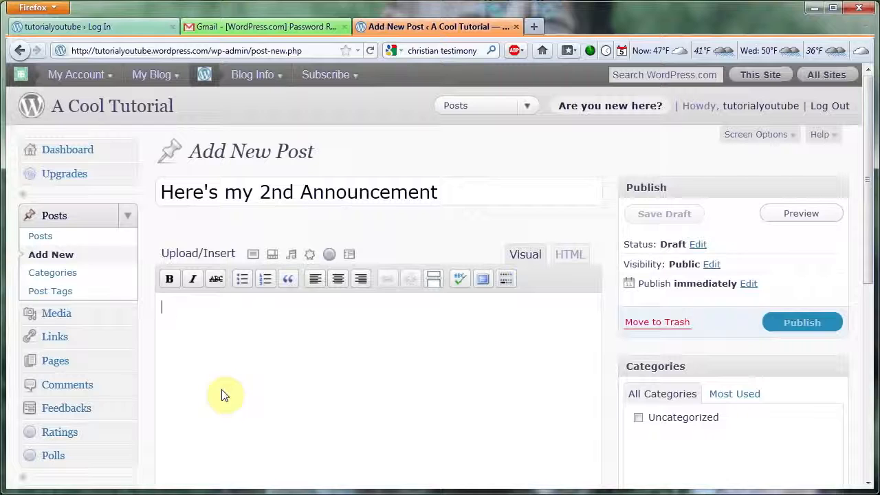
- Write "Hi. Here's the next set of news. Um, it's raining outside. Don't forget to wear boots." as the post's body and publish it
text(Hi.  Here's the next )
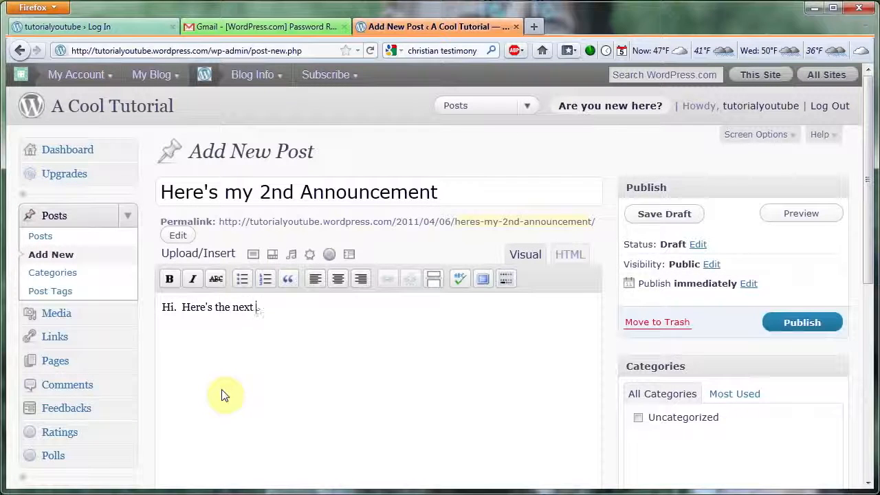
text(set of news.  Um, it's raining outside.  Don't forget to wear boots.)
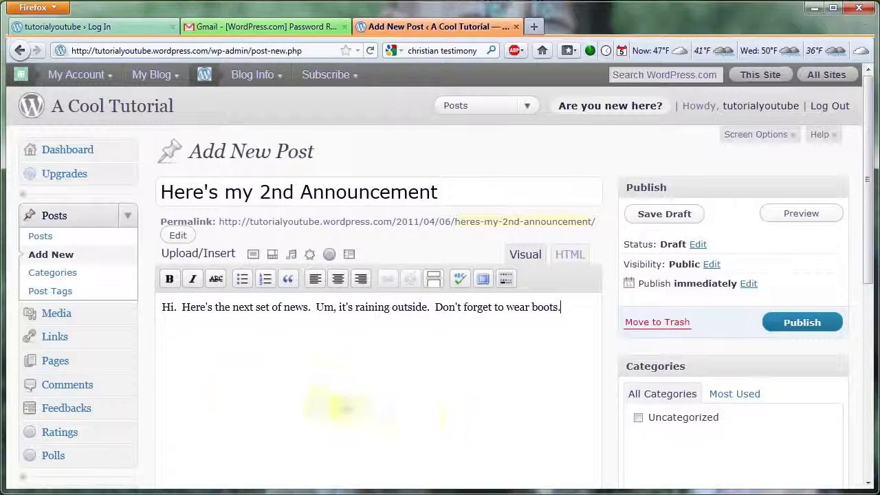
click(820, 324)
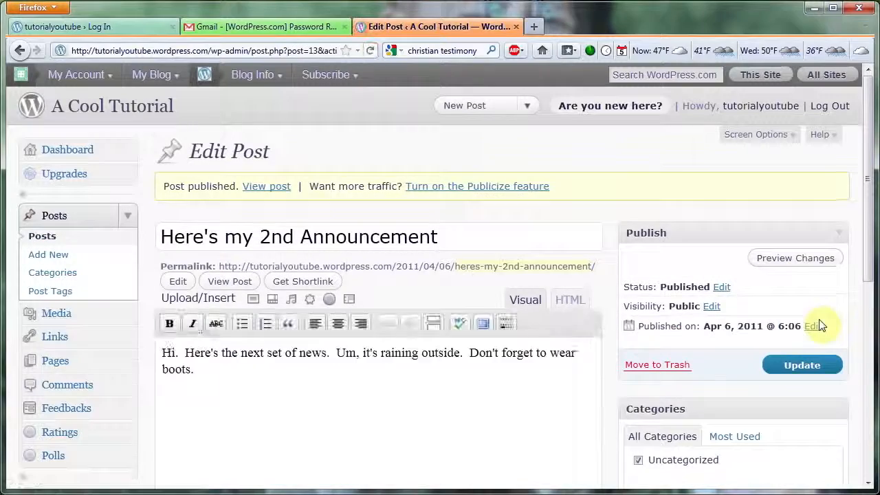
- View the live site's News page to check the second announcement post
click(158, 110)
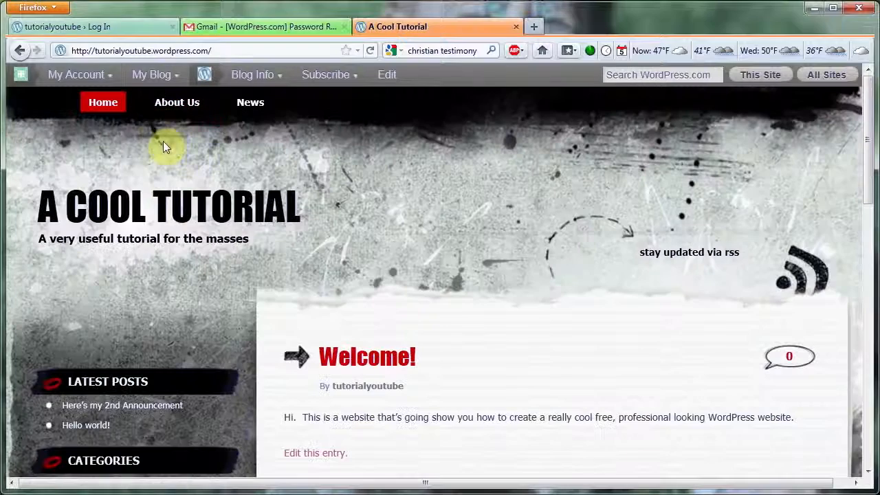
click(258, 108)
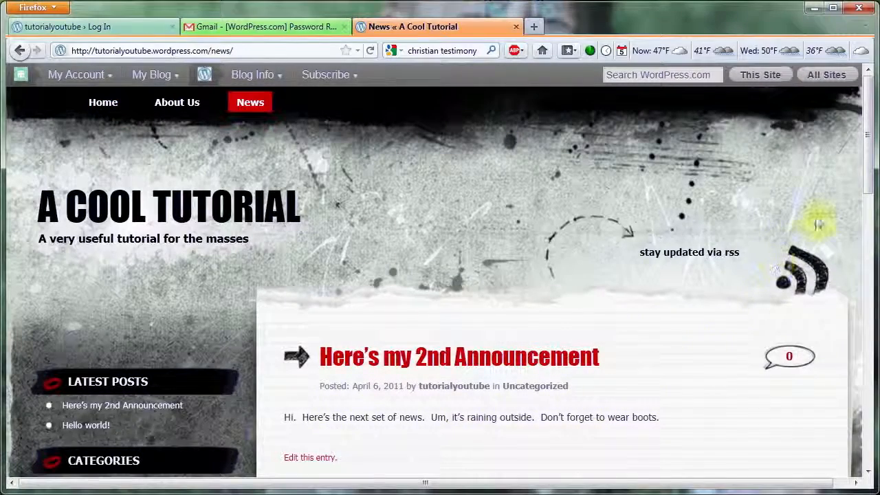
drag(866, 171, 867, 232)
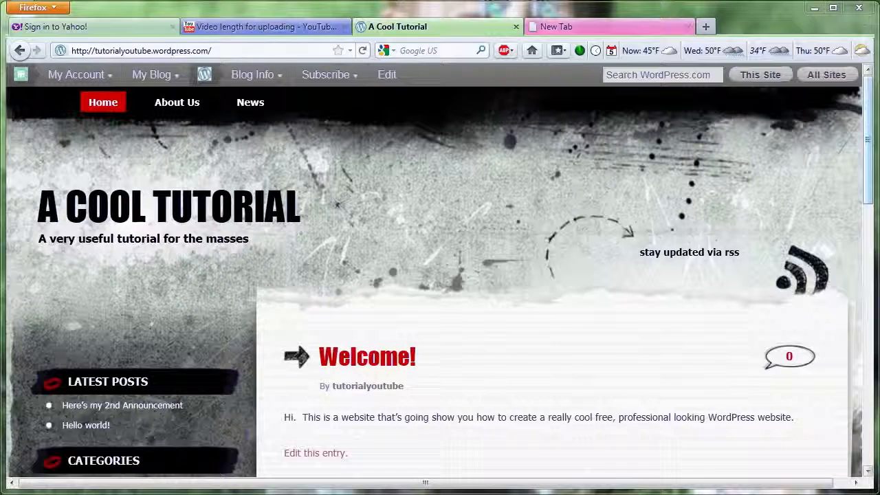
- Examine the front page's sidebar with its latest posts and categories sections
click(868, 145)
drag(869, 164, 869, 197)
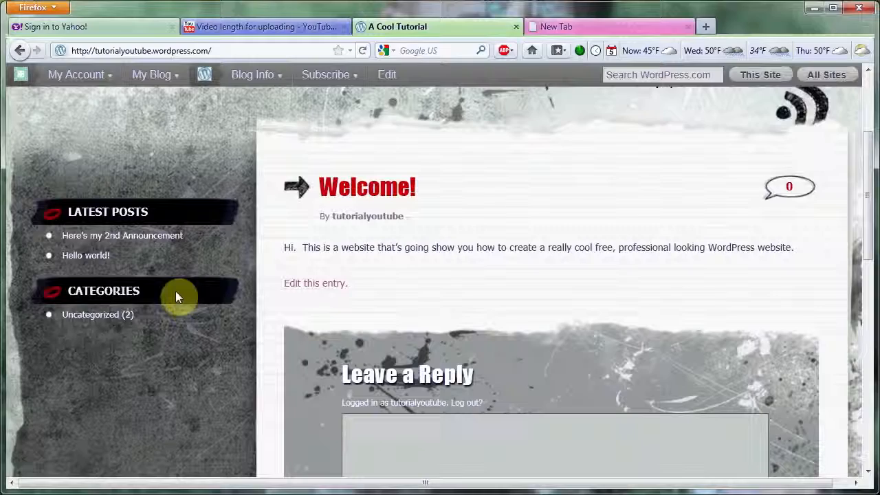
scroll(177, 297, up, 5)
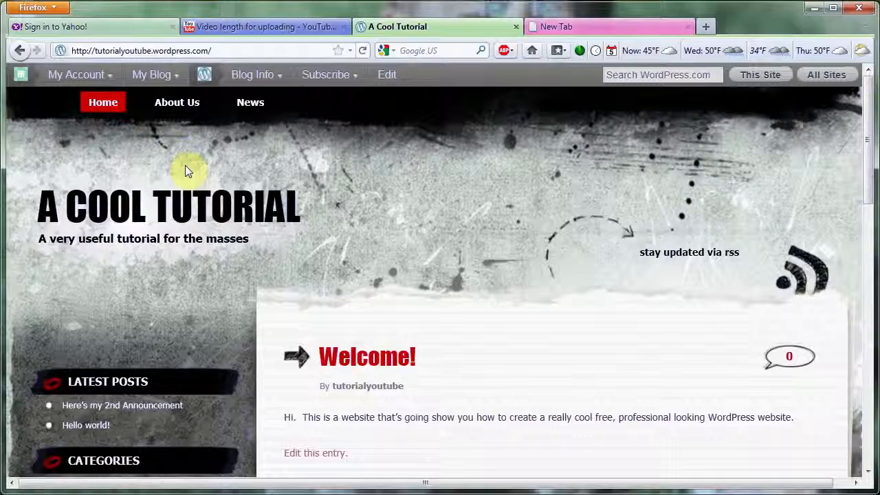
- Go to the dashboard and open the theme's widget management page
mouse_move(153, 74)
click(176, 100)
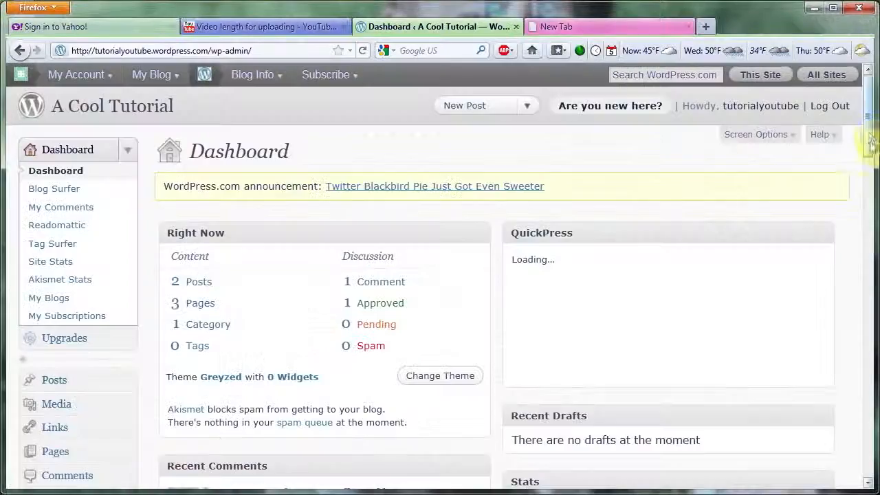
scroll(867, 172, down, 5)
scroll(870, 180, down, 3)
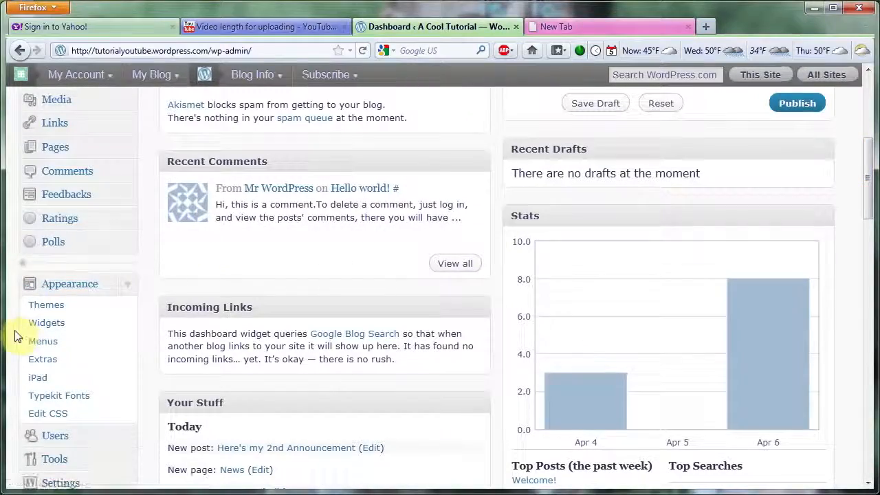
key(super+plus)
key(super+minus)
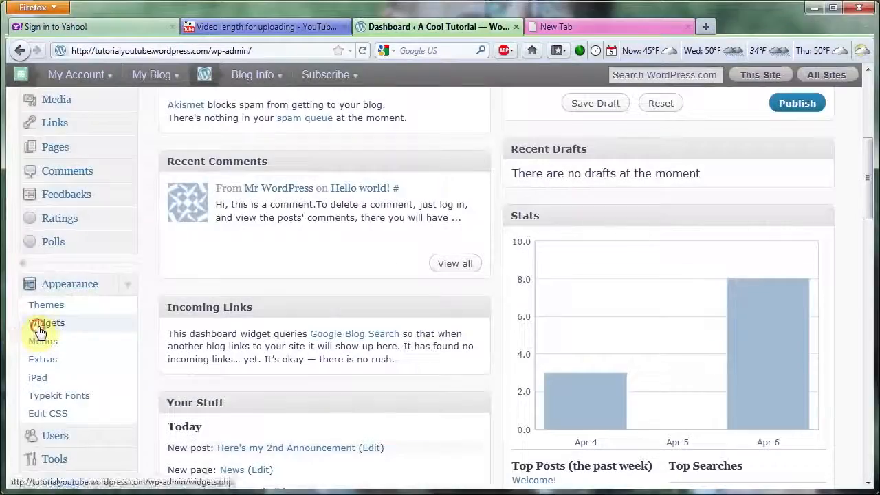
click(39, 322)
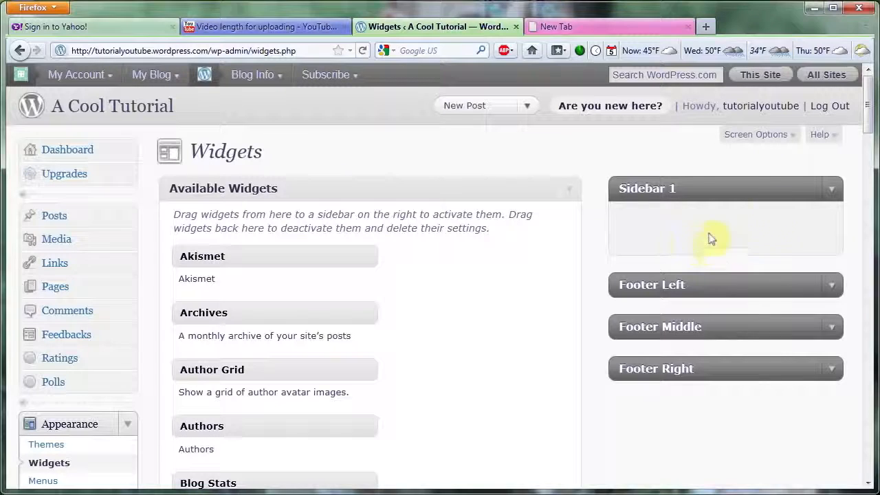
- Add the Links widget to Sidebar 1
drag(870, 121, 868, 254)
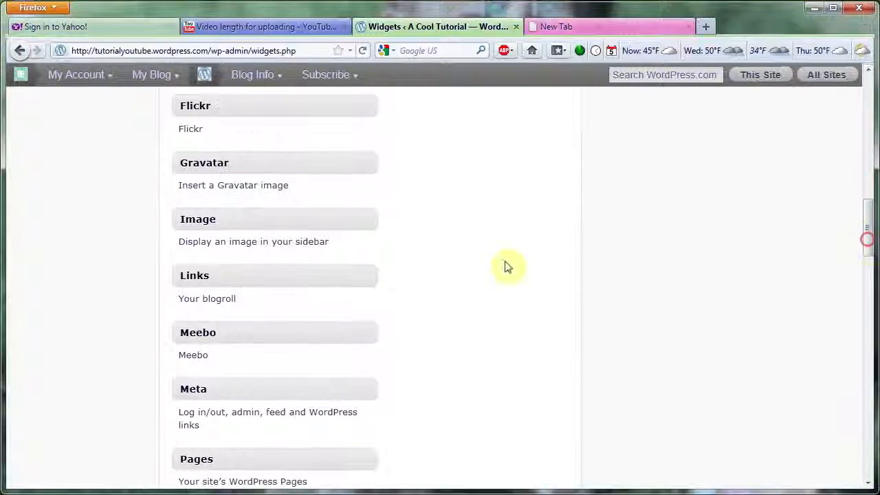
drag(254, 278, 691, 227)
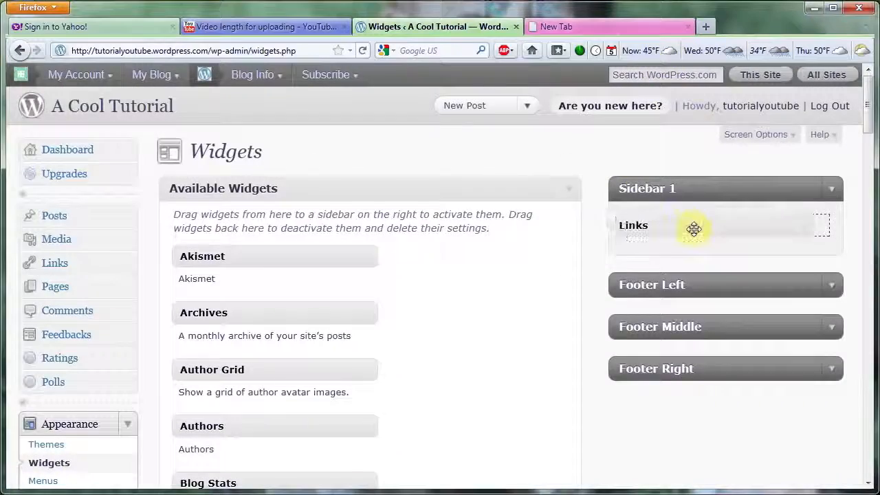
- Add the Recent Posts widget to Sidebar 1, title it "News", and save its settings
drag(868, 122, 866, 292)
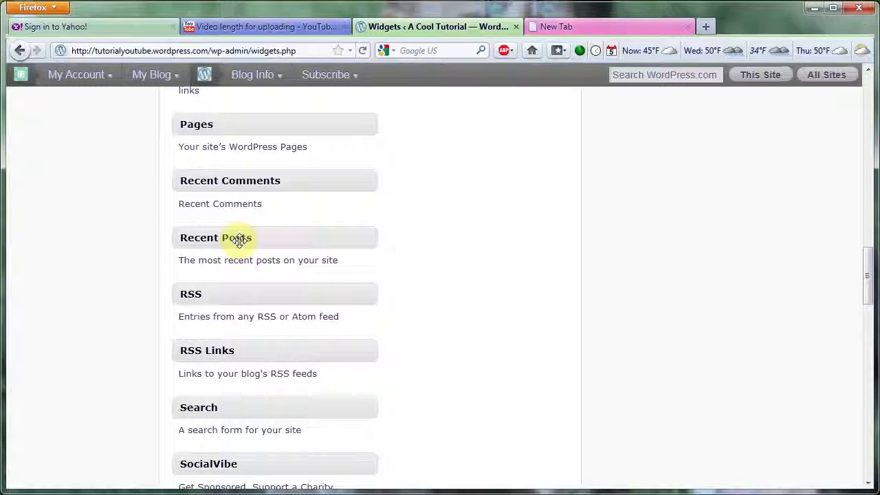
drag(239, 239, 695, 472)
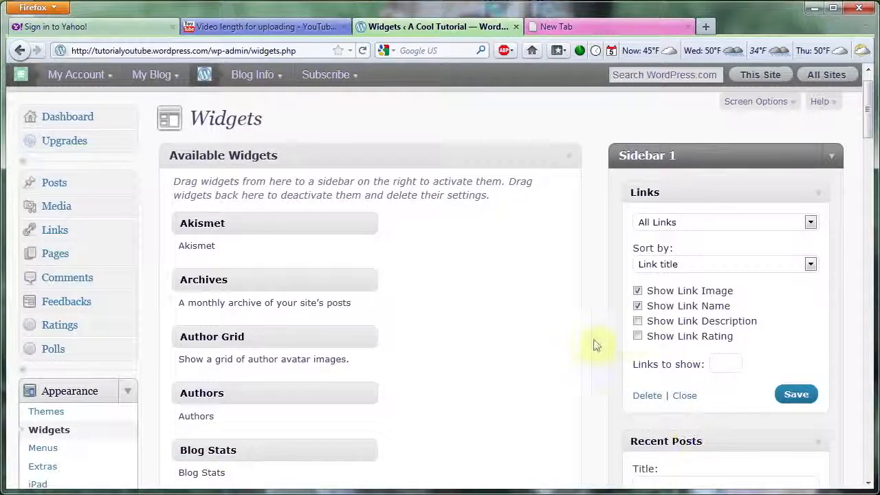
scroll(517, 305, down, 3)
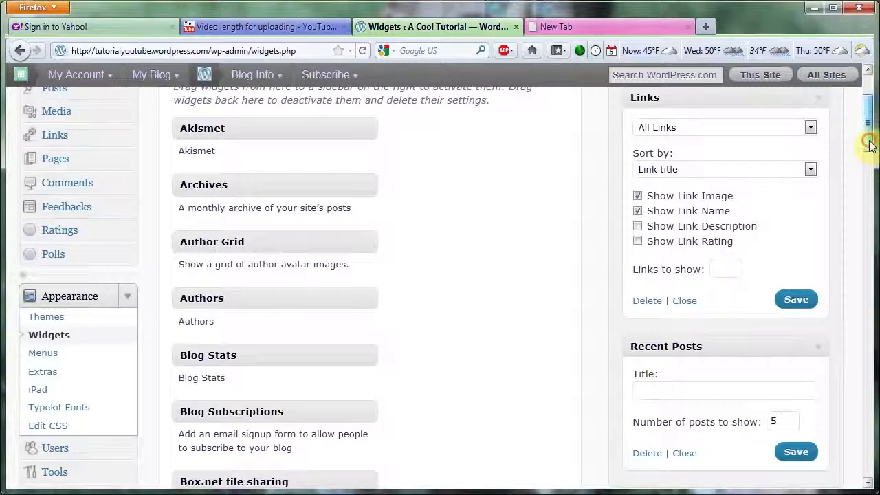
mouse_move(869, 144)
mouse_down()
mouse_move(869, 154)
mouse_move(868, 146)
mouse_up()
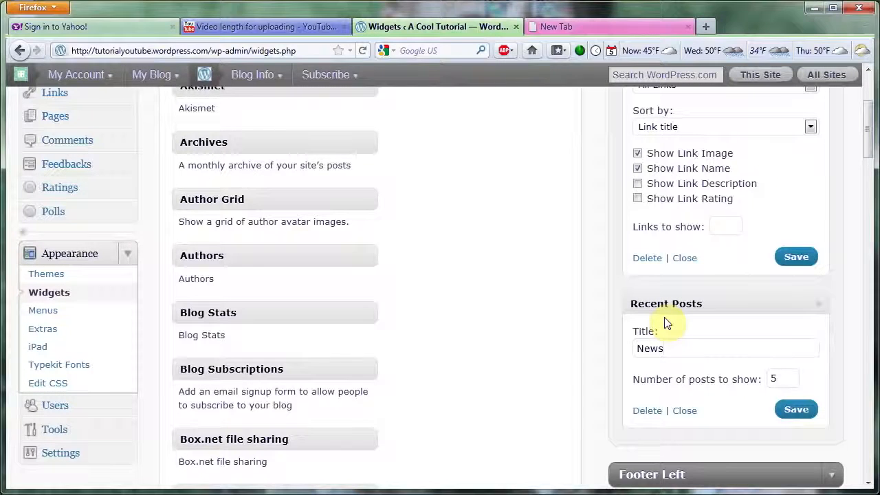
click(796, 411)
- View the live site's front page to check the links and news sections in the sidebar
scroll(859, 314, up, 3)
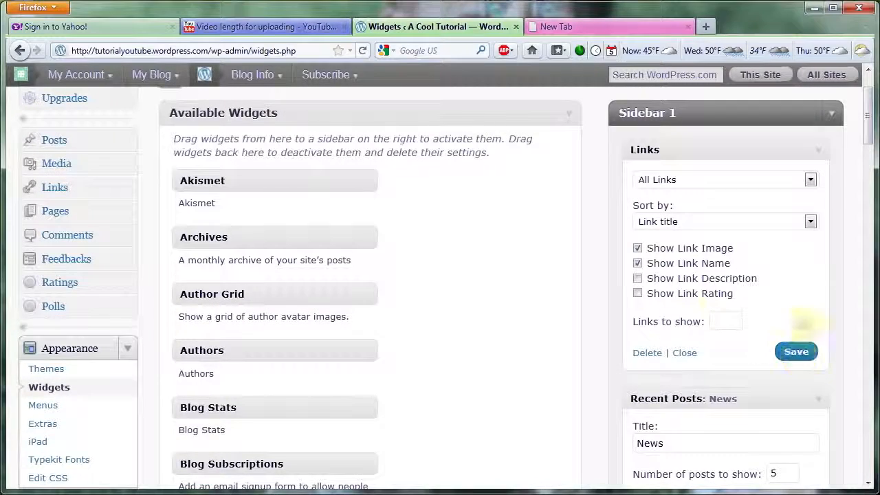
scroll(453, 285, up, 2)
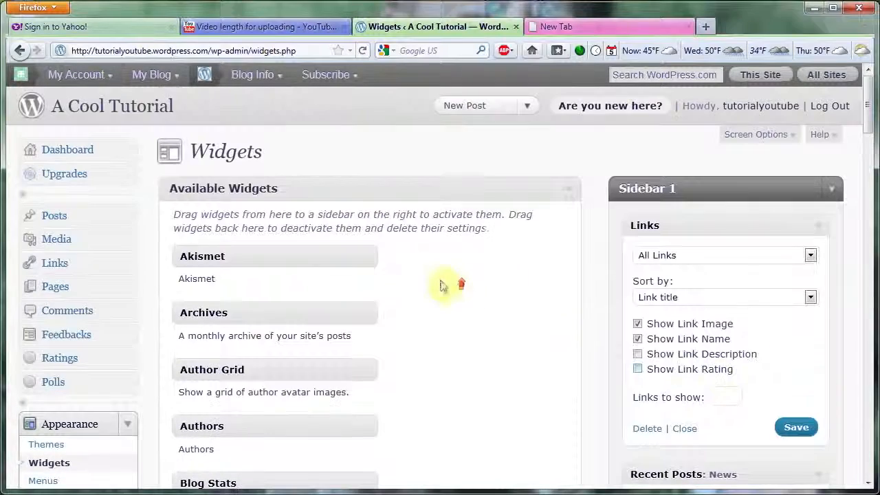
click(118, 108)
scroll(862, 151, down, 3)
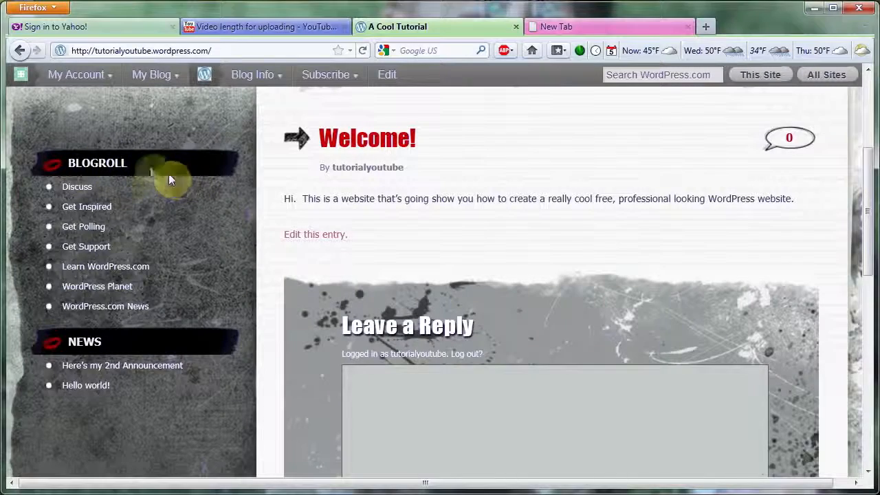
scroll(622, 233, up, 6)
- Return to the blog's dashboard and open the link categories page
mouse_move(153, 78)
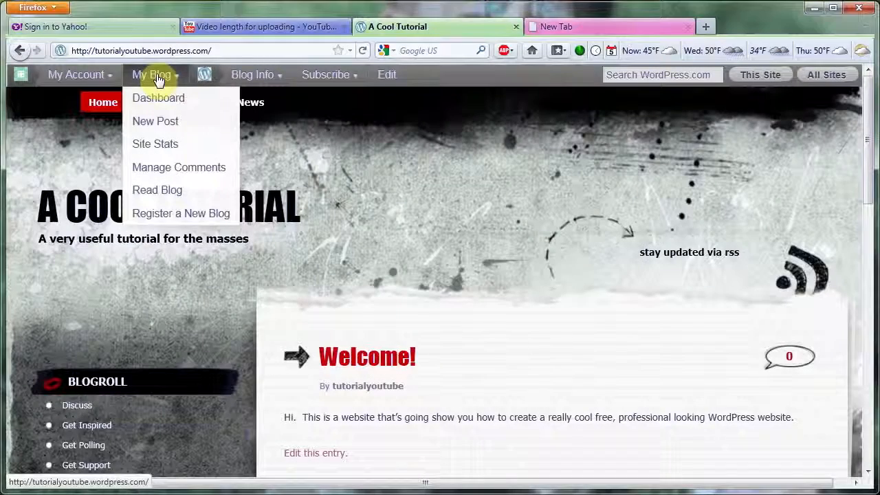
click(157, 100)
drag(868, 137, 872, 180)
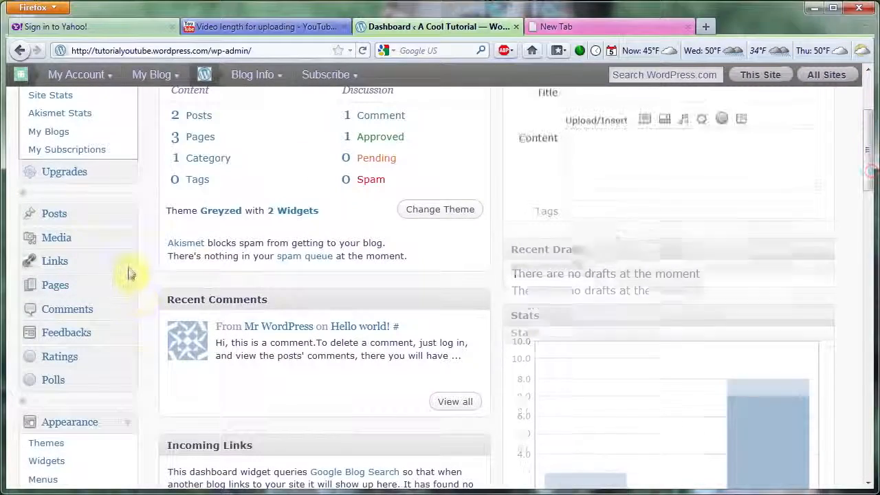
click(129, 266)
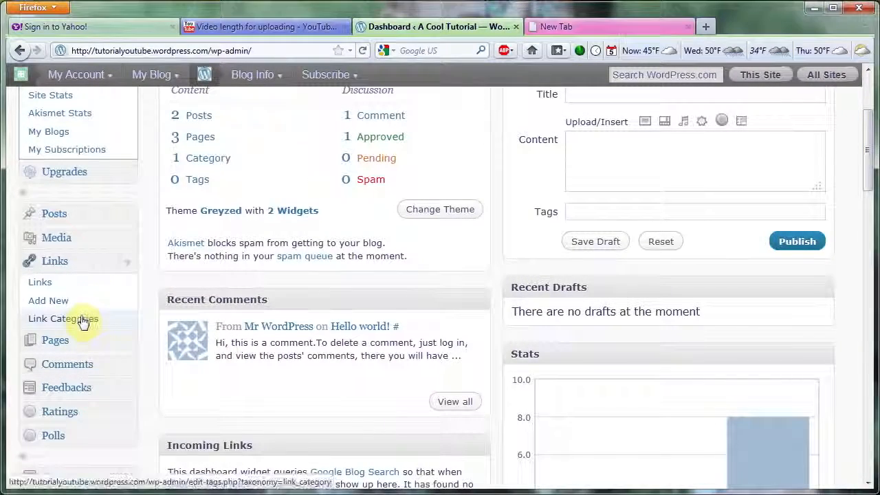
click(9, 320)
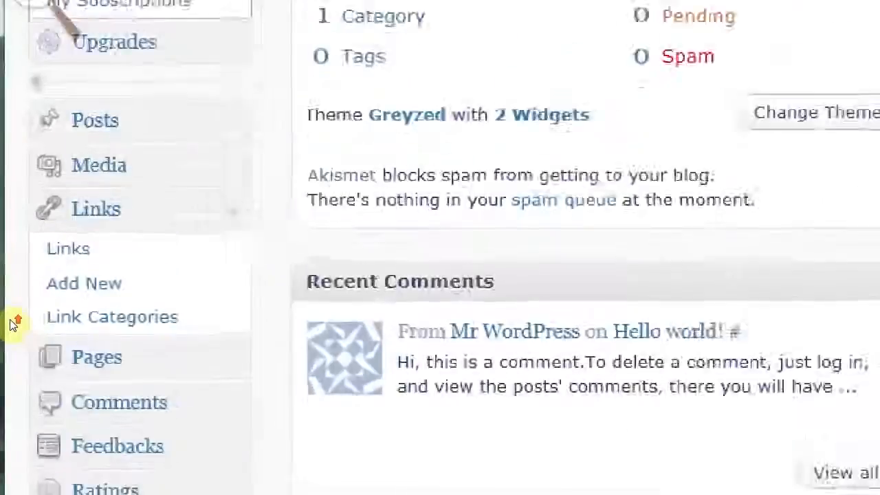
click(10, 319)
click(44, 321)
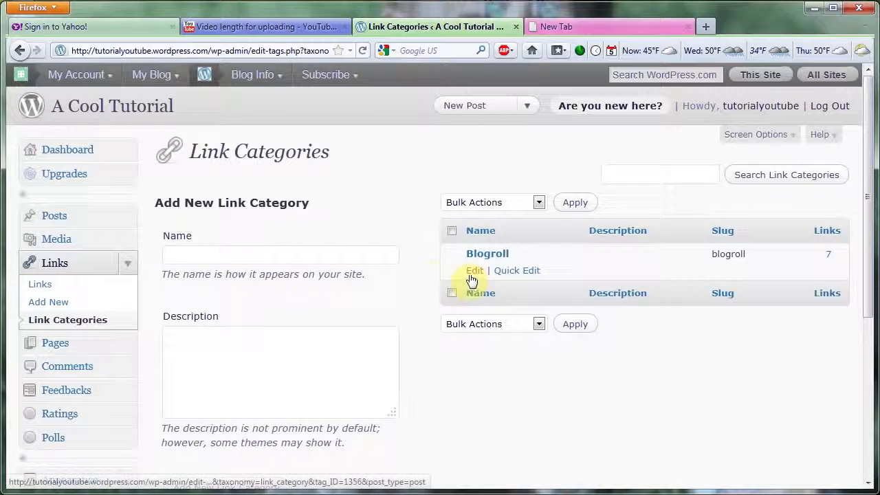
- Rename the Blogroll link category to "Cool Links" and save the update
click(473, 271)
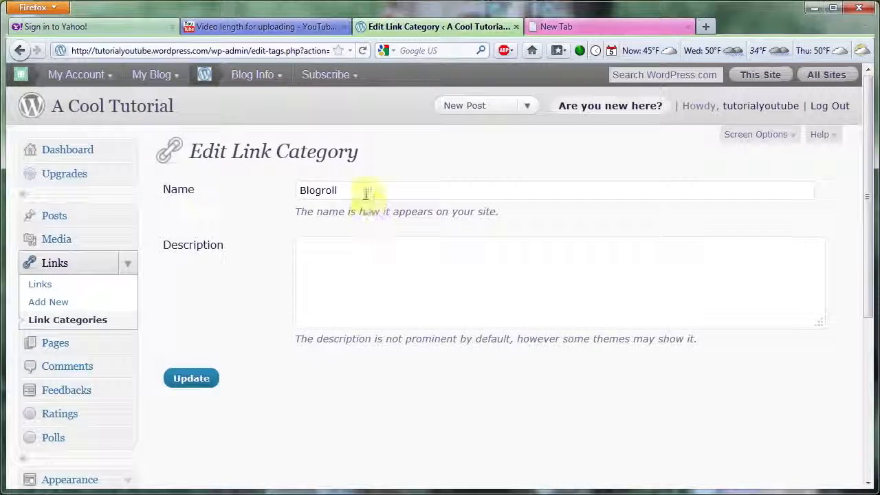
drag(362, 193, 268, 203)
text(Cool Links)
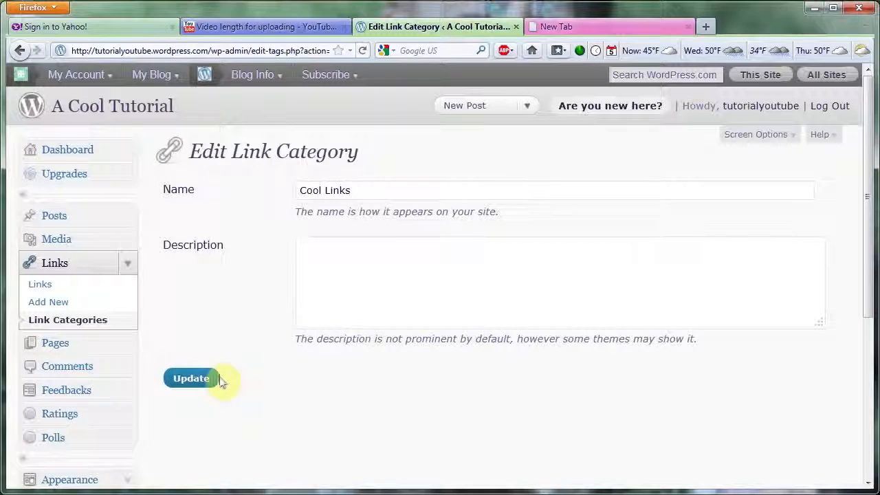
click(192, 379)
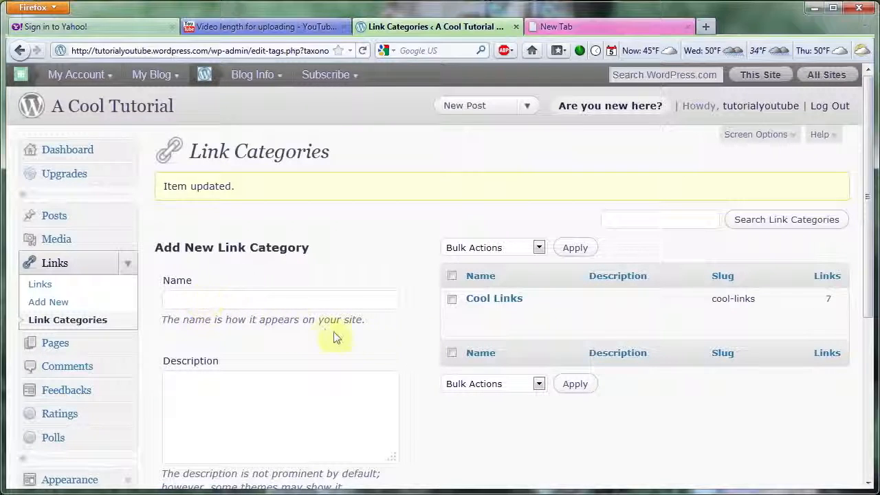
- View the live front page to check the renamed link category in the sidebar
drag(868, 265, 869, 320)
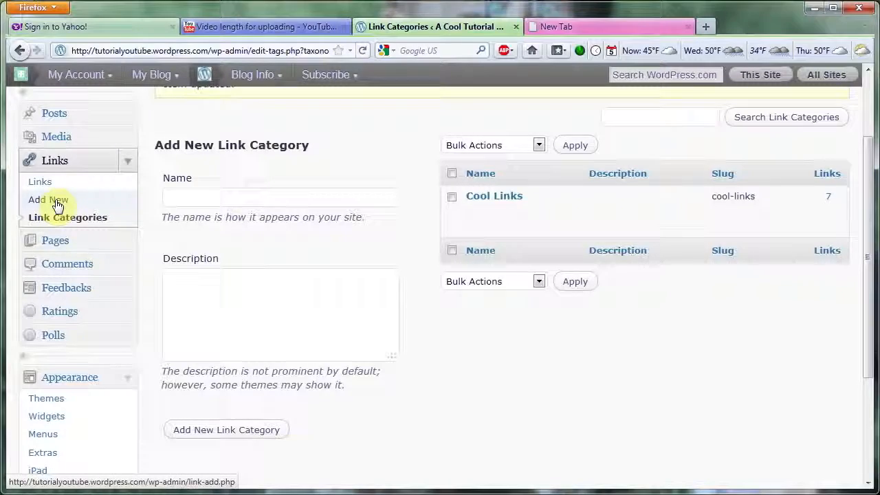
scroll(234, 180, up, 3)
click(121, 114)
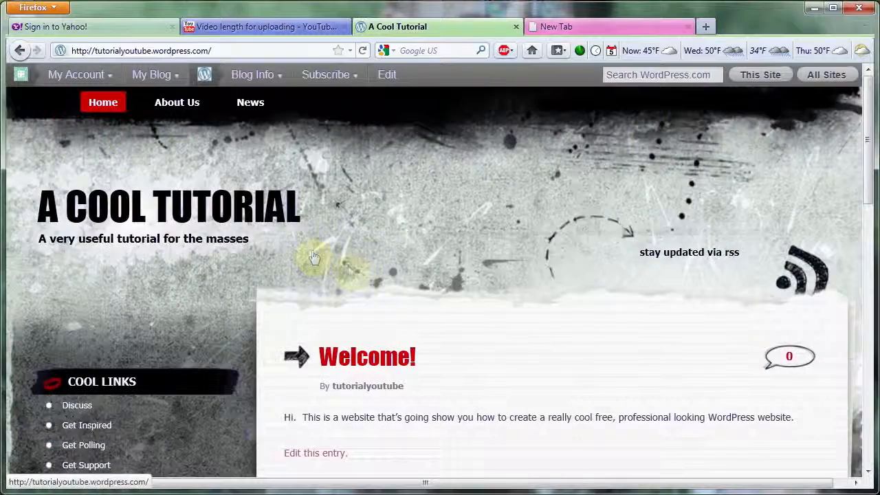
scroll(116, 288, down, 3)
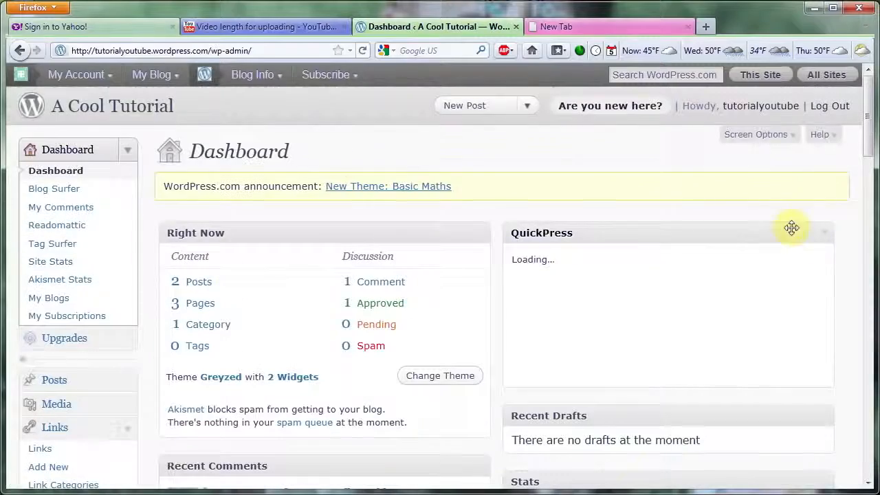
scroll(870, 144, down, 5)
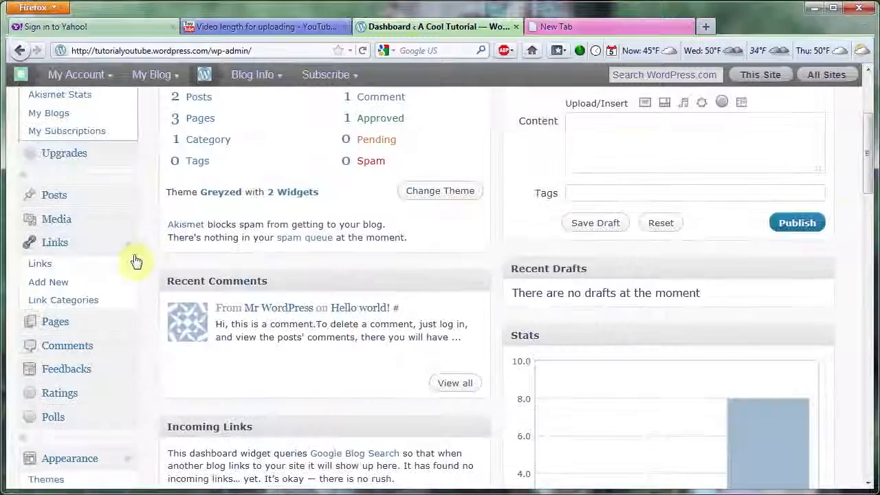
click(59, 246)
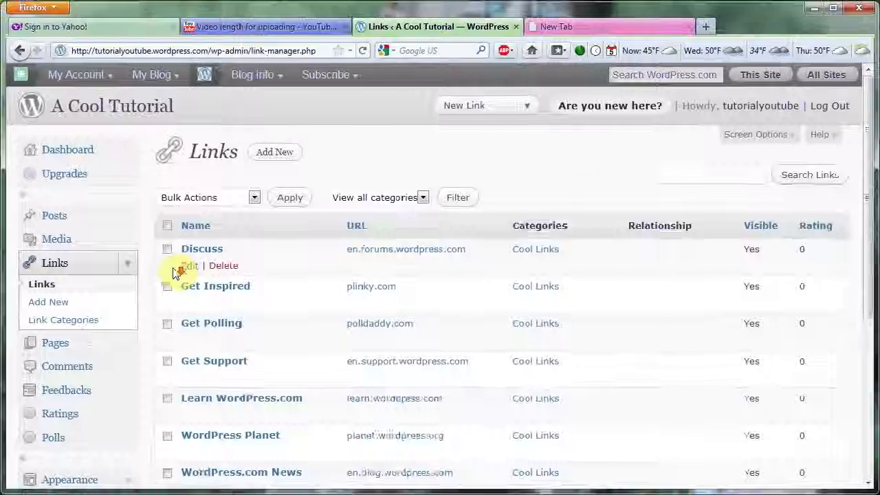
click(197, 266)
drag(227, 214, 144, 224)
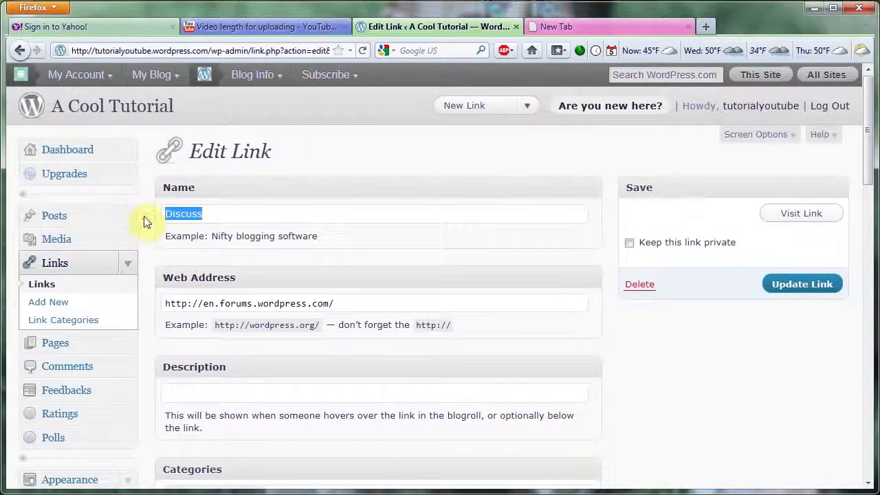
text(NBA)
key(Tab)
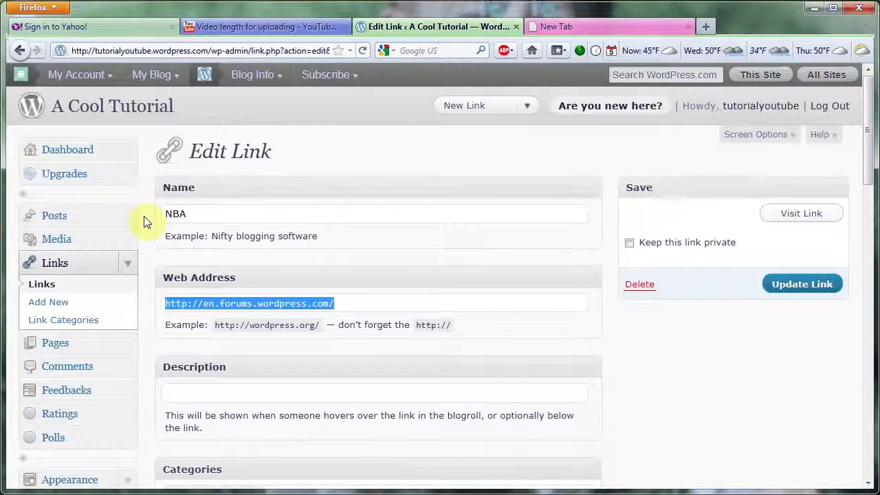
text(http://nba.com)
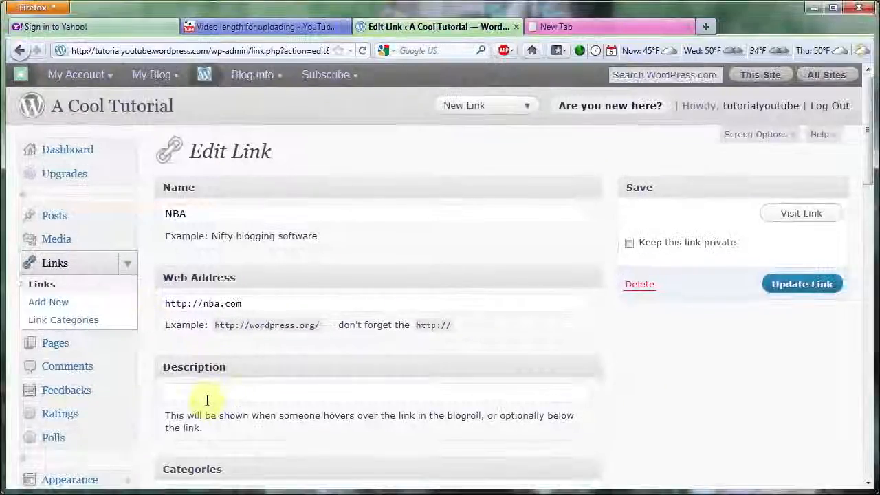
- Set the link's description to "a cool site" and save the updated link
click(204, 385)
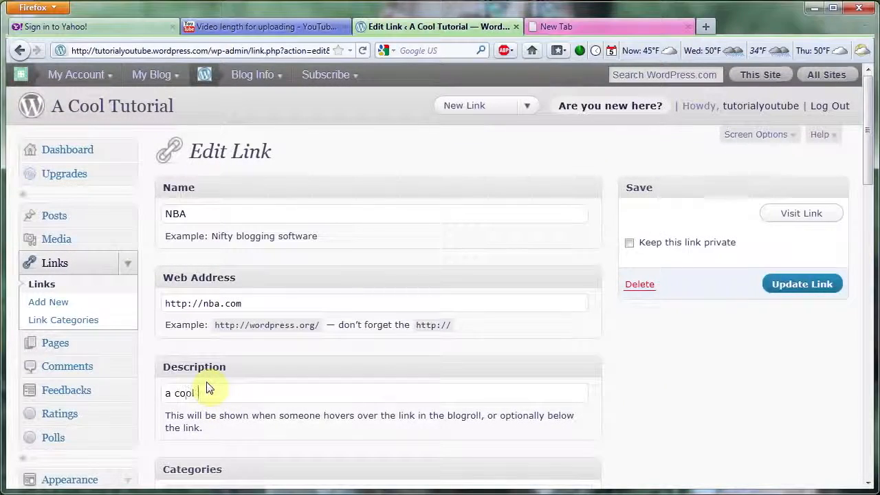
drag(872, 177, 872, 210)
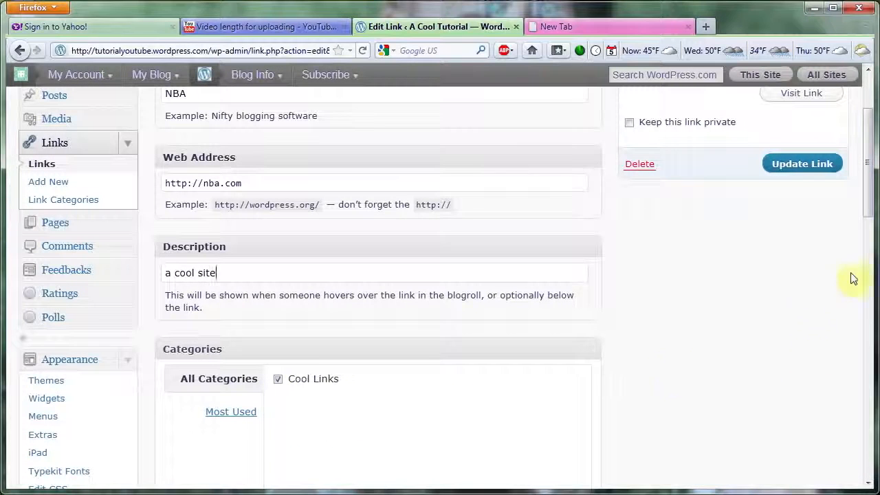
scroll(869, 218, up, 3)
click(822, 285)
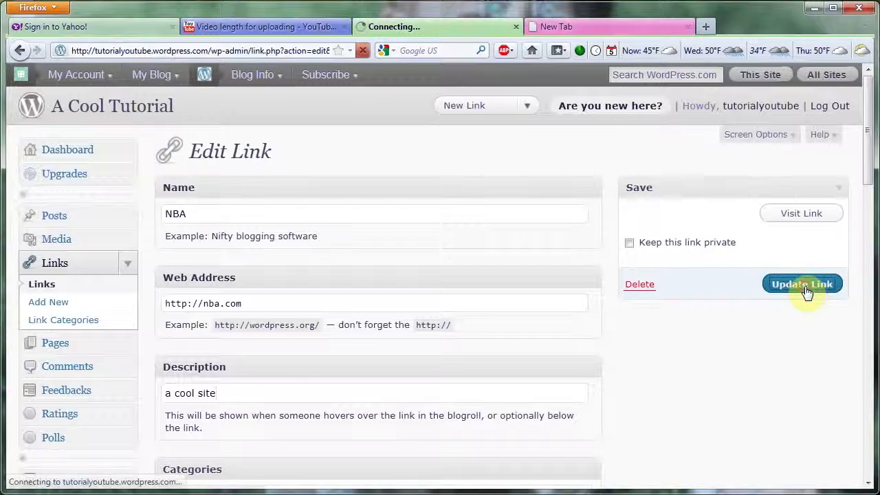
- View the live front page to check the edited link in the Cool Links section
click(123, 103)
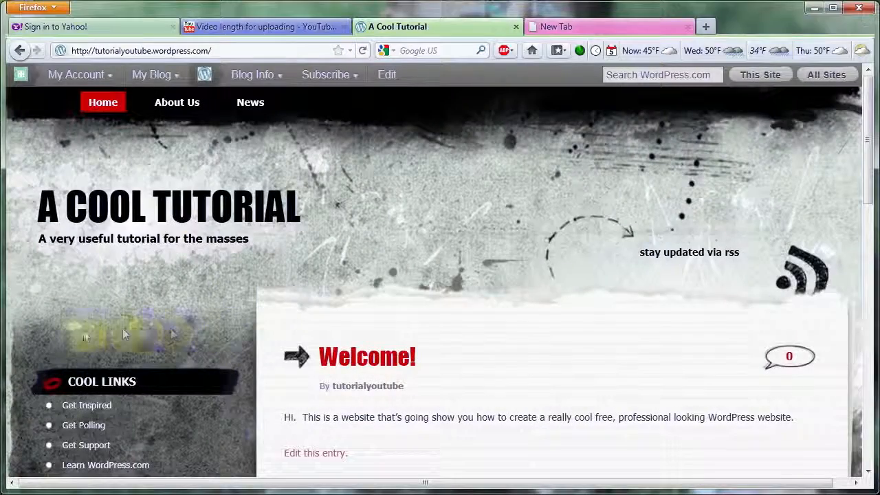
scroll(74, 331, down, 2)
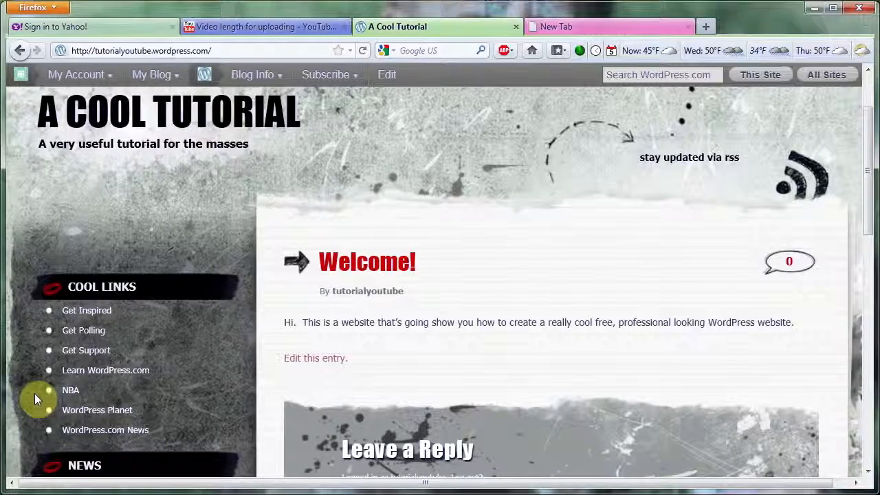
scroll(35, 393, up, 3)
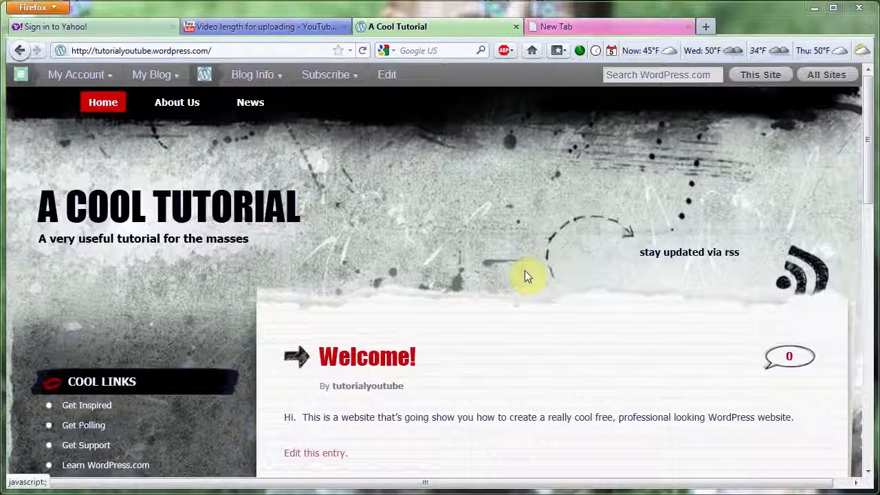
- Create a new post from the dashboard, titled "New Post", with the text "Here's a link to a cool site."
mouse_move(153, 83)
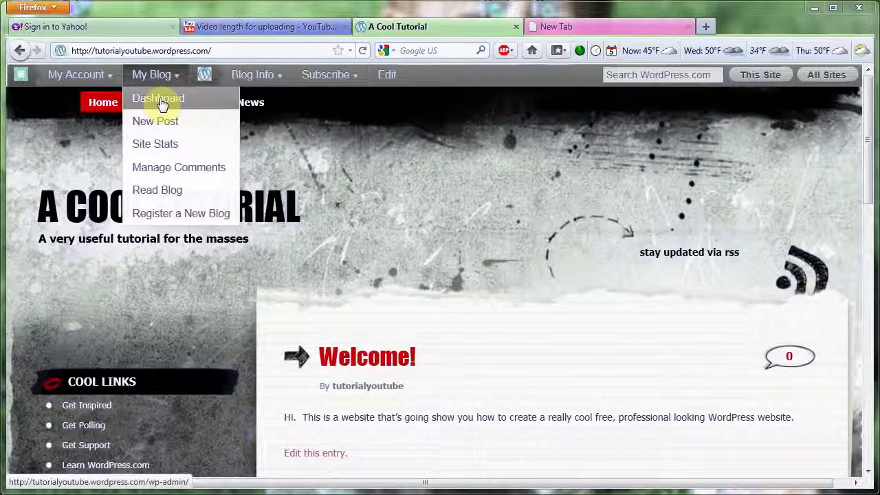
click(160, 101)
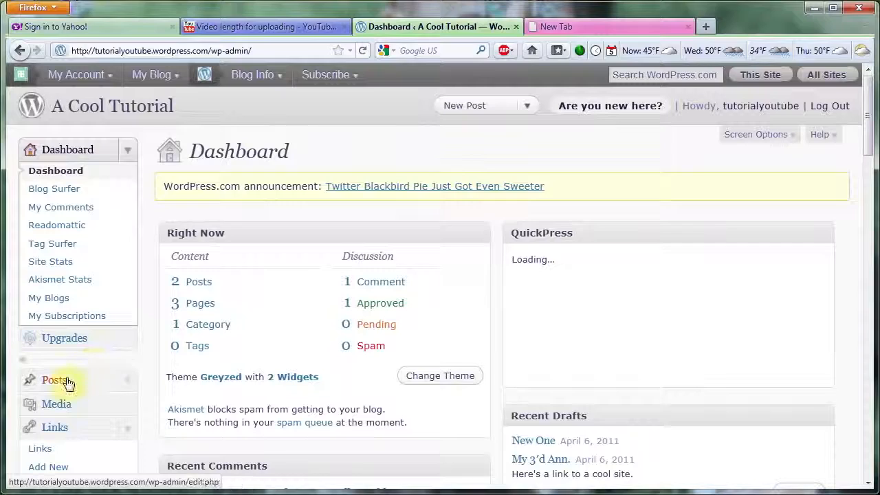
click(67, 383)
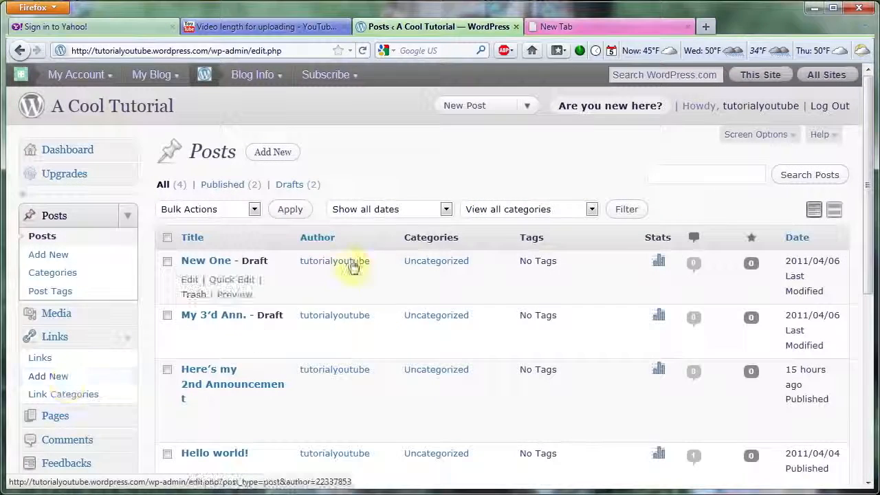
click(274, 152)
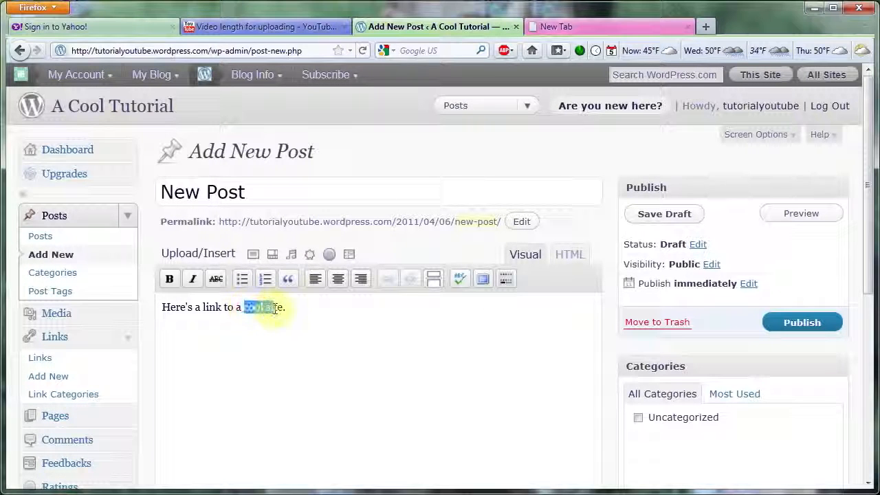
drag(279, 308, 284, 307)
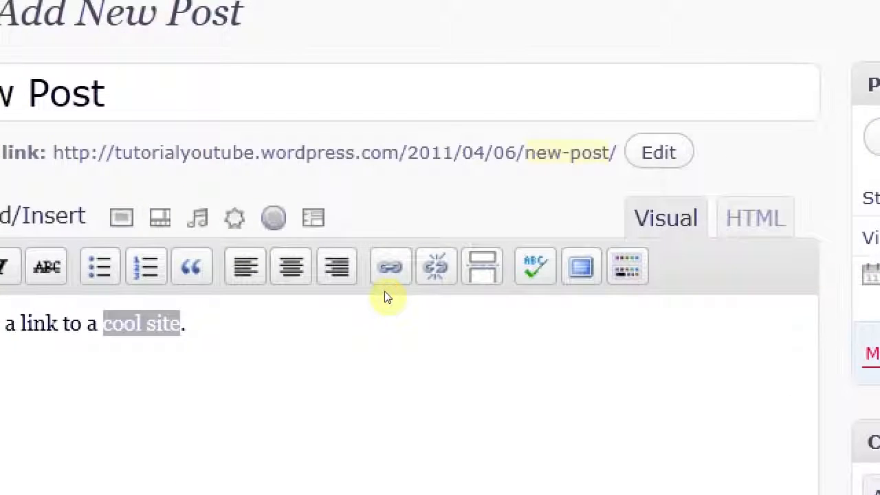
click(387, 279)
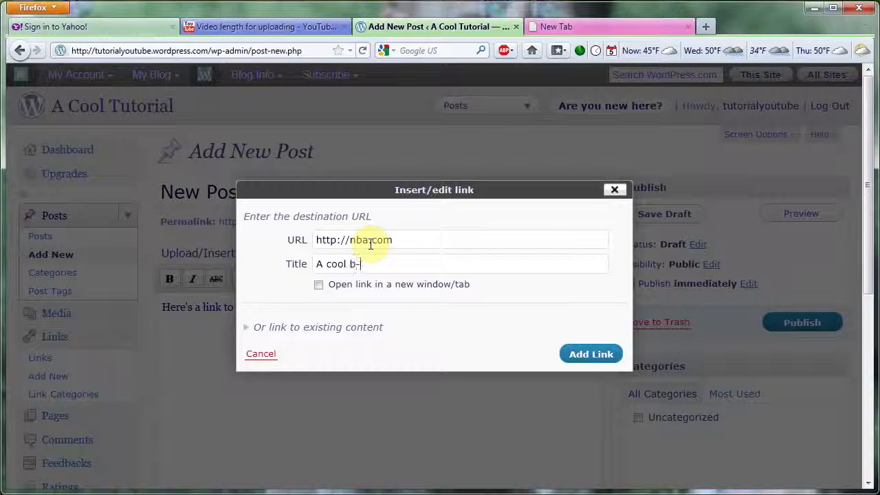
click(567, 353)
text(.)
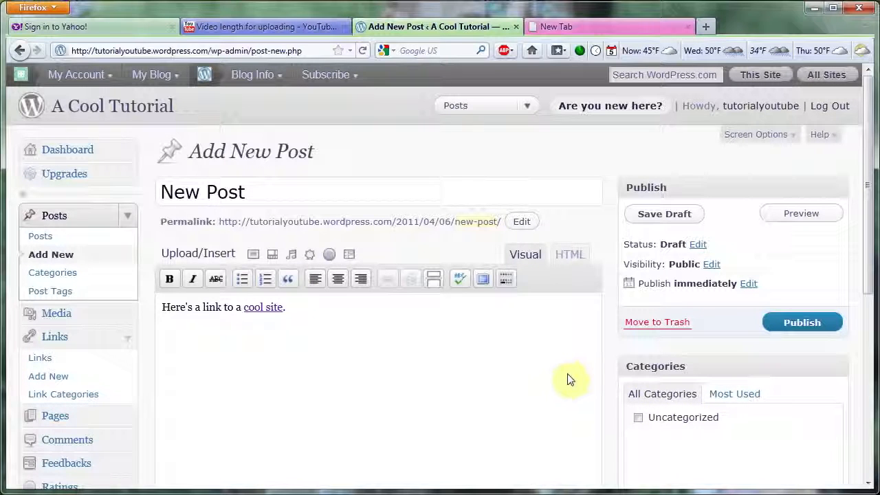
click(798, 323)
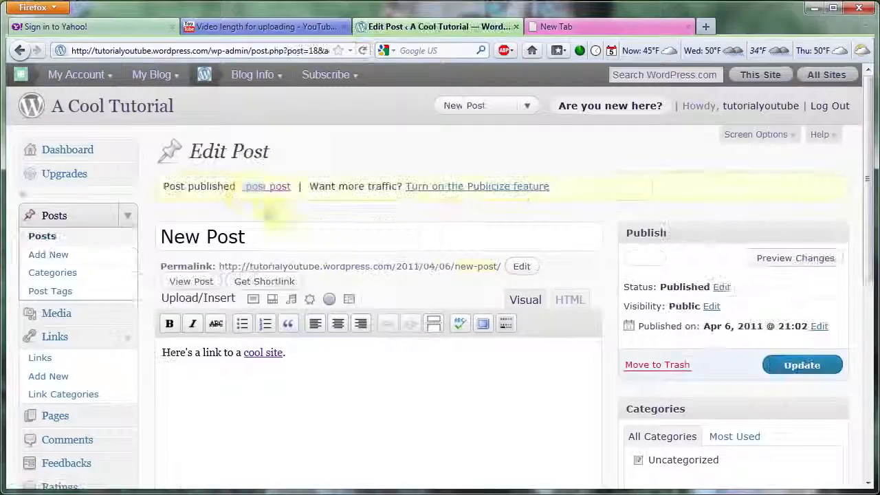
- Check the live site for the new post in the front page's News sidebar list and on the News page
click(128, 114)
scroll(859, 168, down, 2)
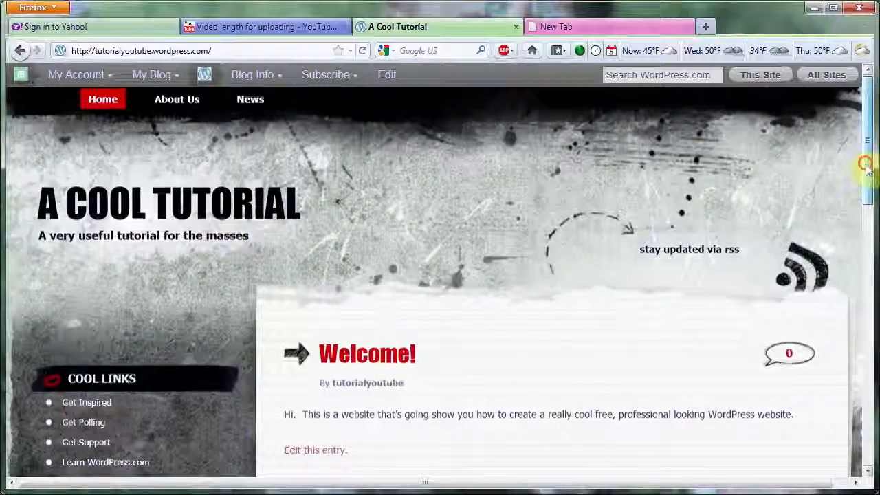
scroll(868, 194, down, 5)
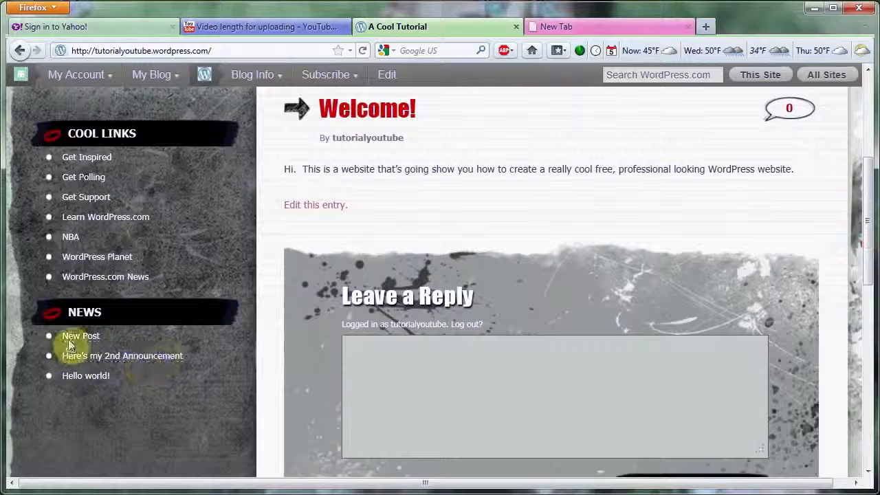
drag(866, 237, 867, 117)
click(250, 103)
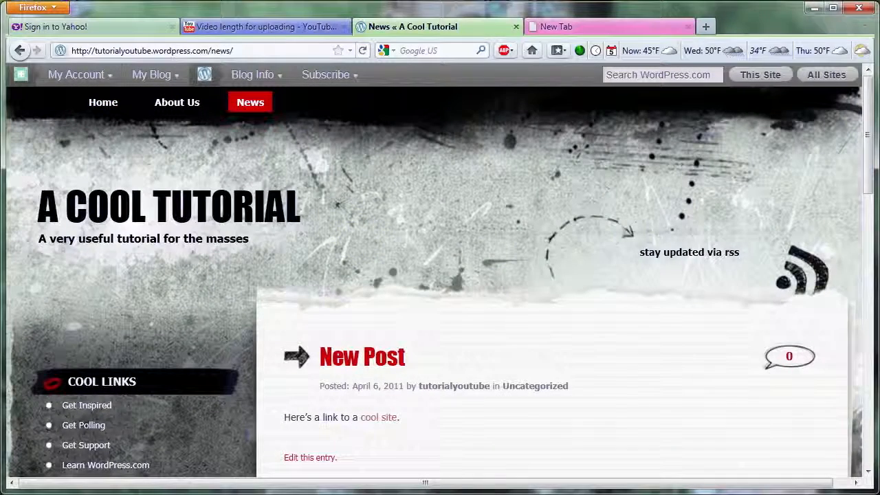
drag(871, 171, 863, 251)
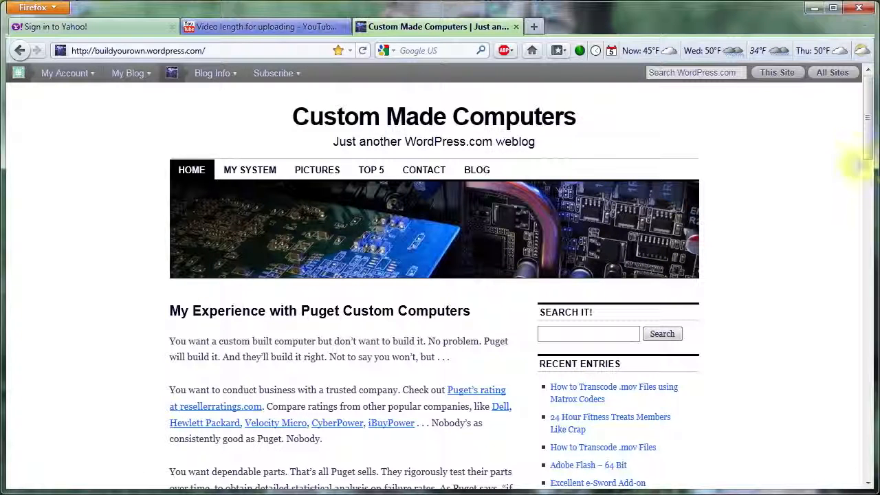
- Look through the My System and Pictures pages of the Custom Made Computers example site, including its photo gallery
click(253, 171)
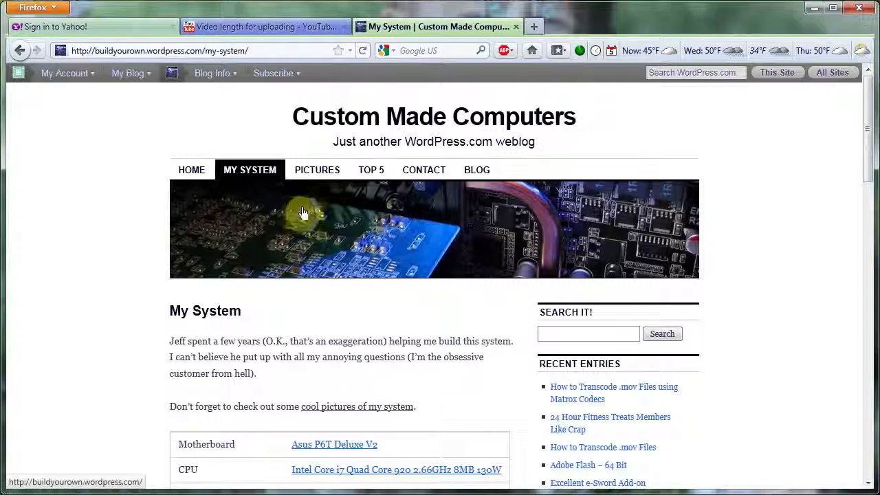
click(319, 174)
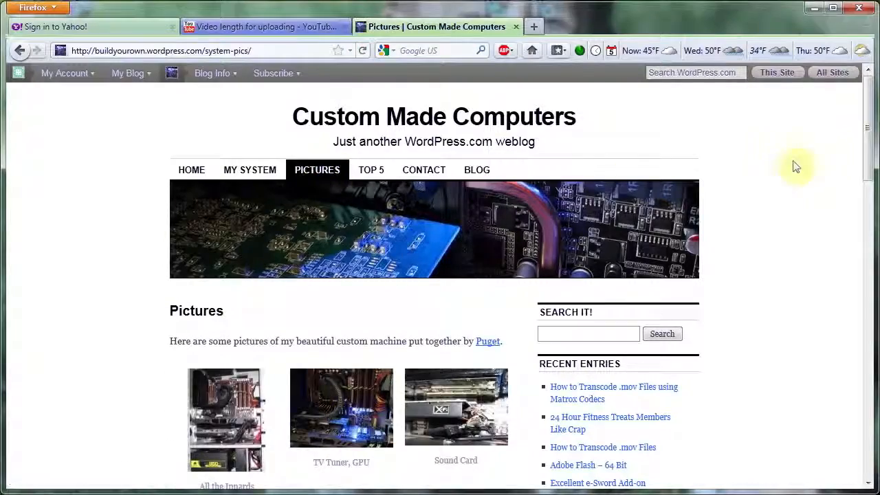
scroll(866, 159, down, 5)
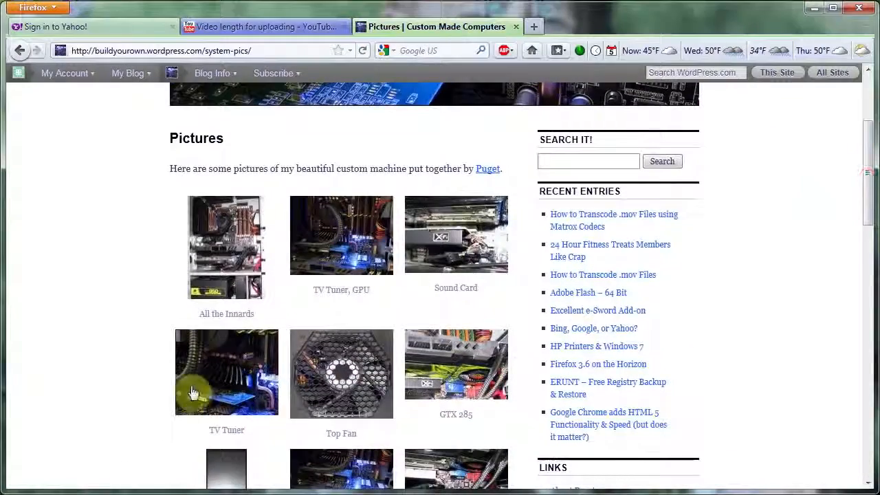
click(217, 388)
scroll(876, 265, down, 5)
drag(876, 265, 866, 169)
- View the example site's Top 5 page and the contact form on its Contact page
click(374, 171)
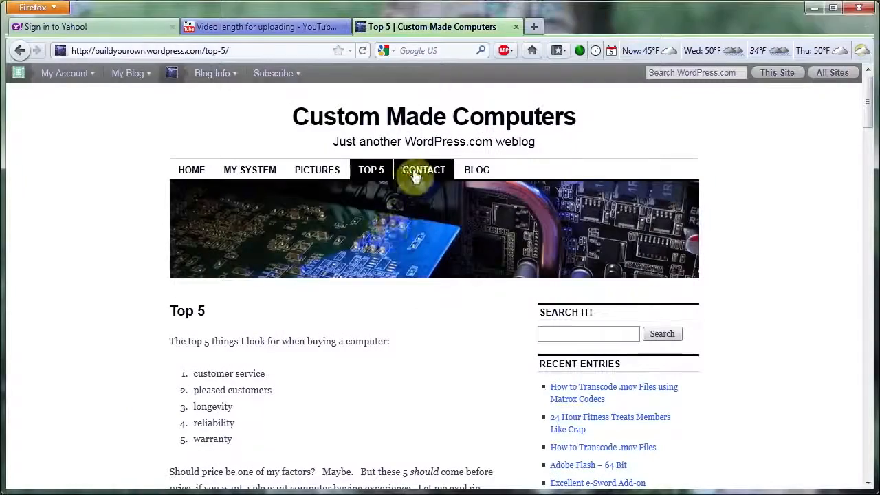
click(415, 176)
scroll(855, 245, down, 2)
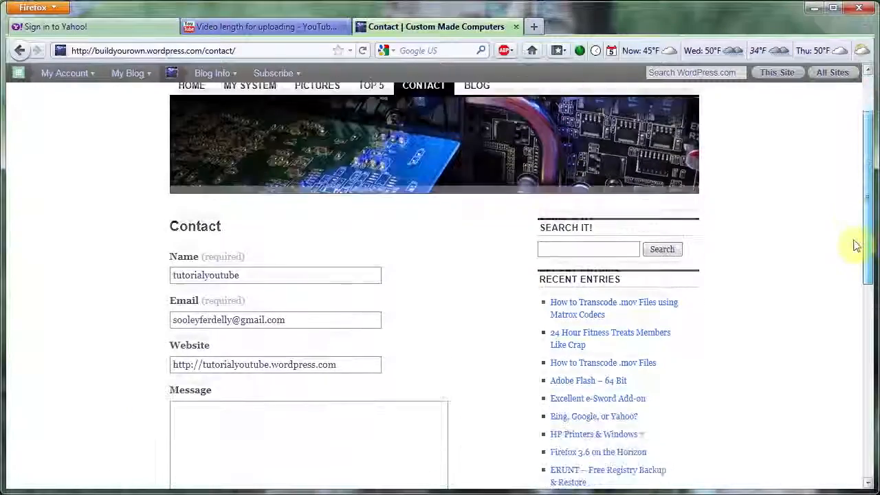
scroll(856, 245, down, 2)
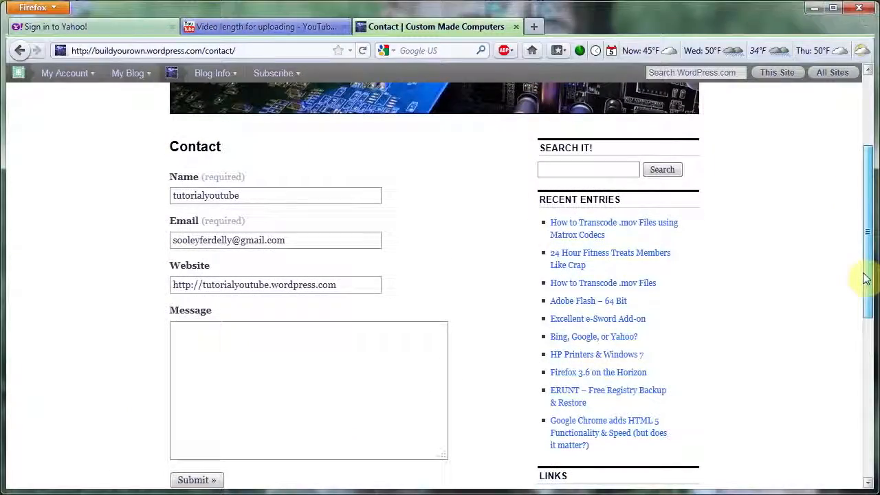
drag(864, 279, 841, 144)
- View the example site's Blog page and look over the post on transcoding .mov files
click(483, 175)
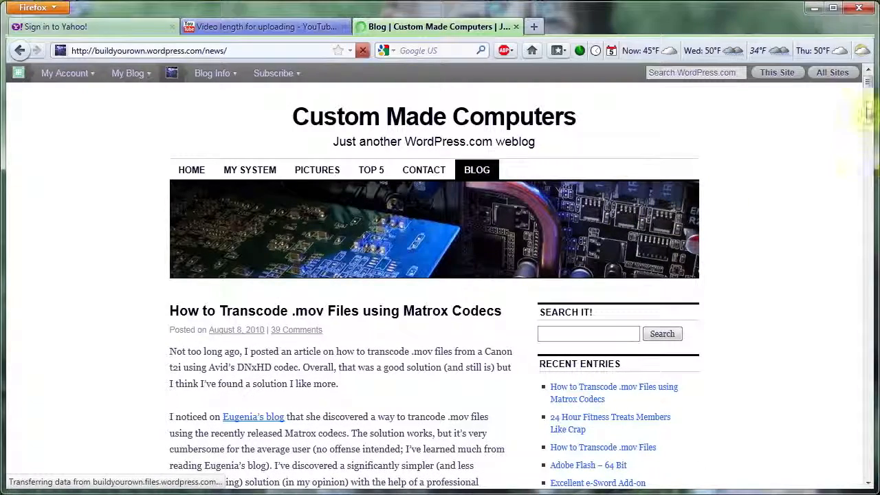
drag(870, 76, 871, 89)
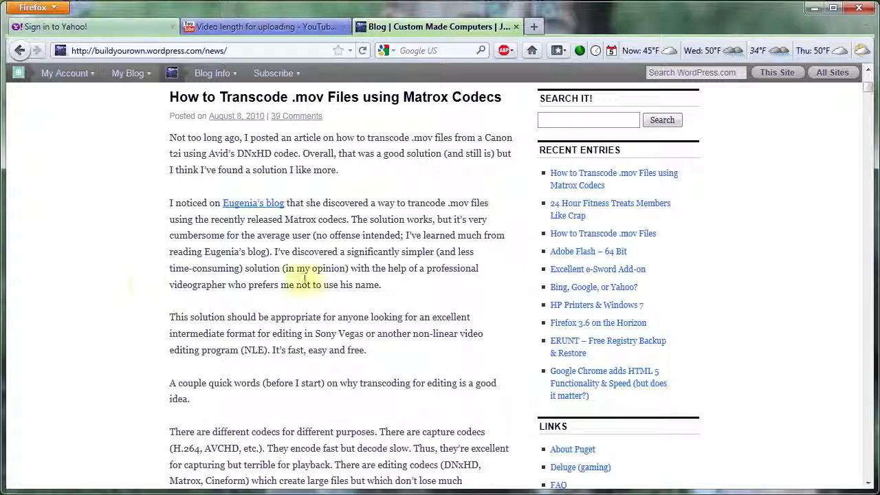
drag(867, 87, 869, 78)
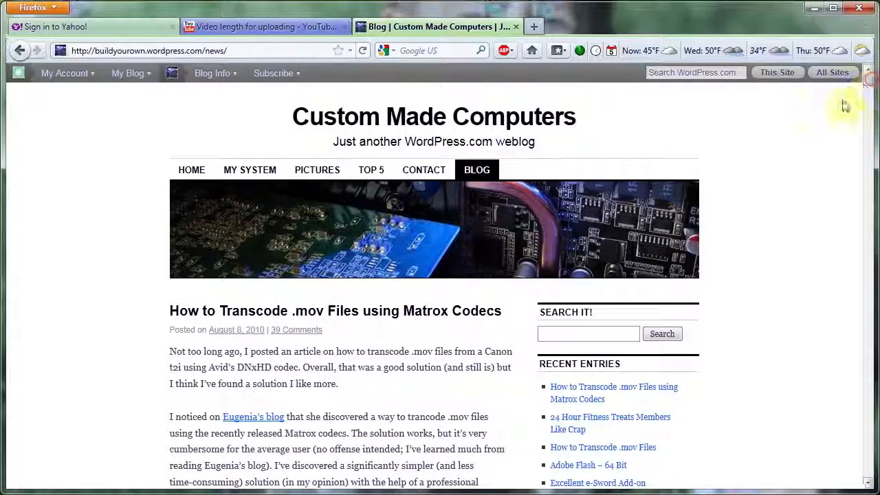